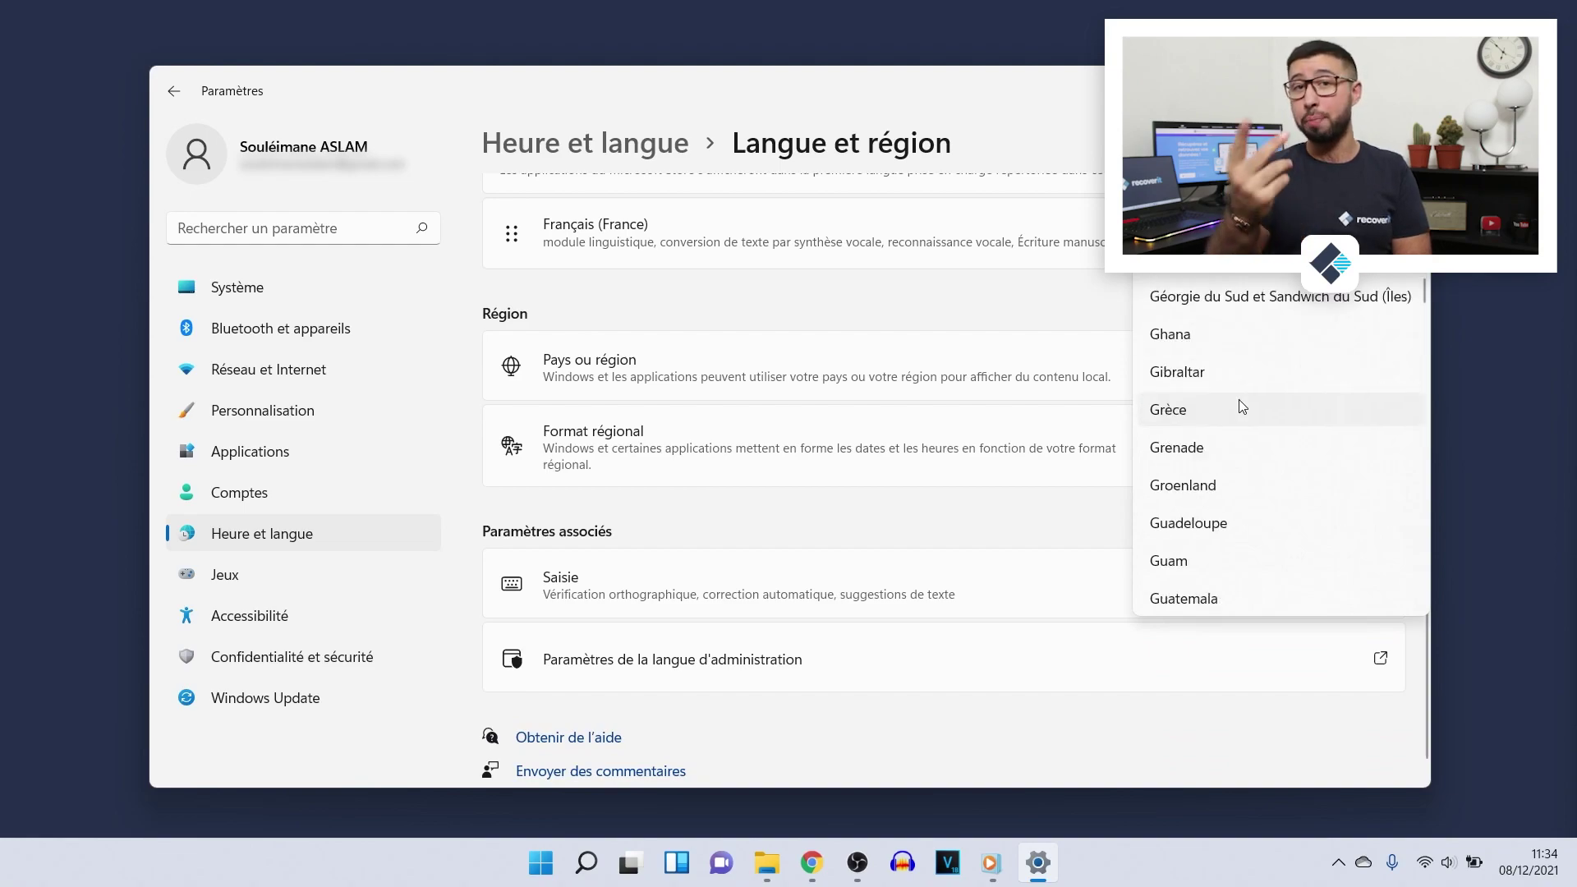
Set the Windows country or region to États-Unis
{"action": "scroll", "coordinate": [1242, 407], "scroll_direction": "up", "scroll_amount": 5}
{"action": "scroll", "coordinate": [1240, 408], "scroll_direction": "up", "scroll_amount": 3}
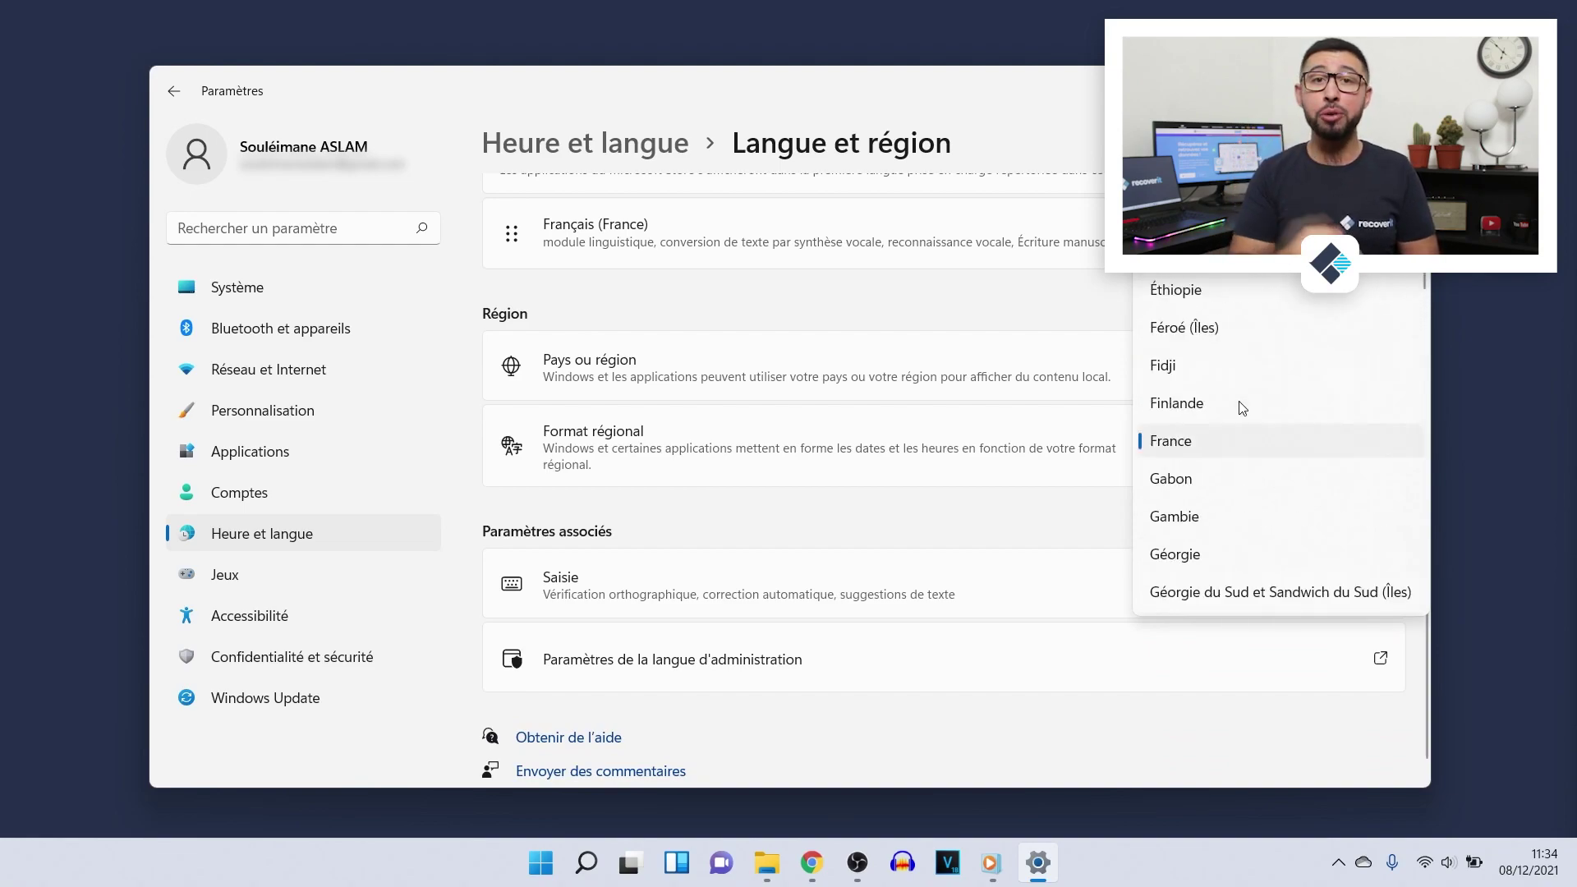
{"action": "left_click", "coordinate": [1199, 247]}
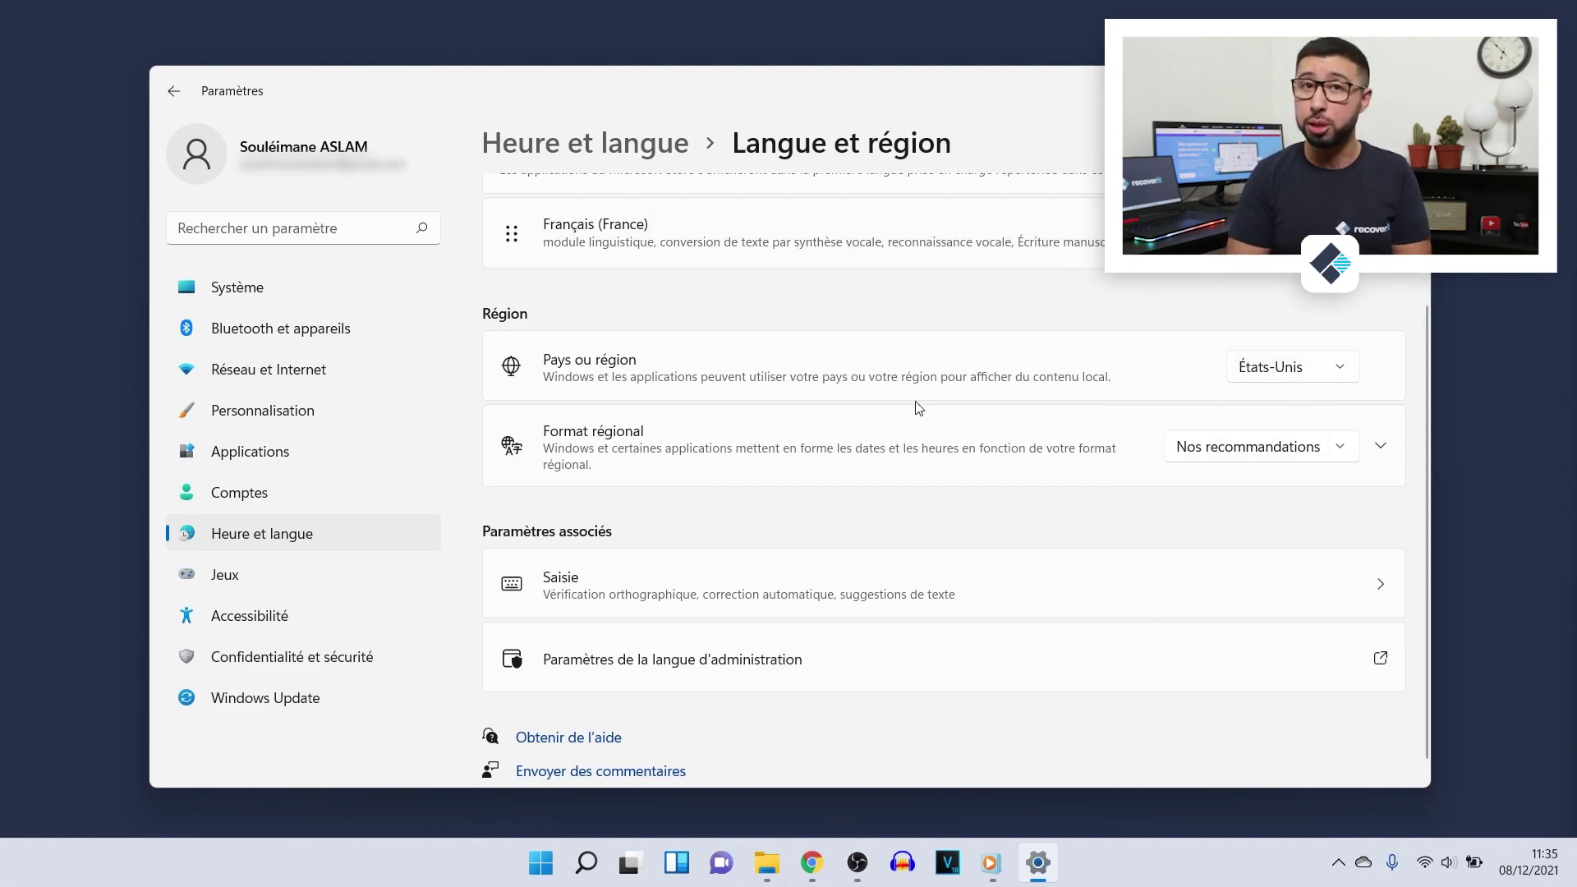
Enable the Windows feature Plateforme d'ordinateur virtuel through the optional features of the Applications settings
{"action": "left_click", "coordinate": [234, 458]}
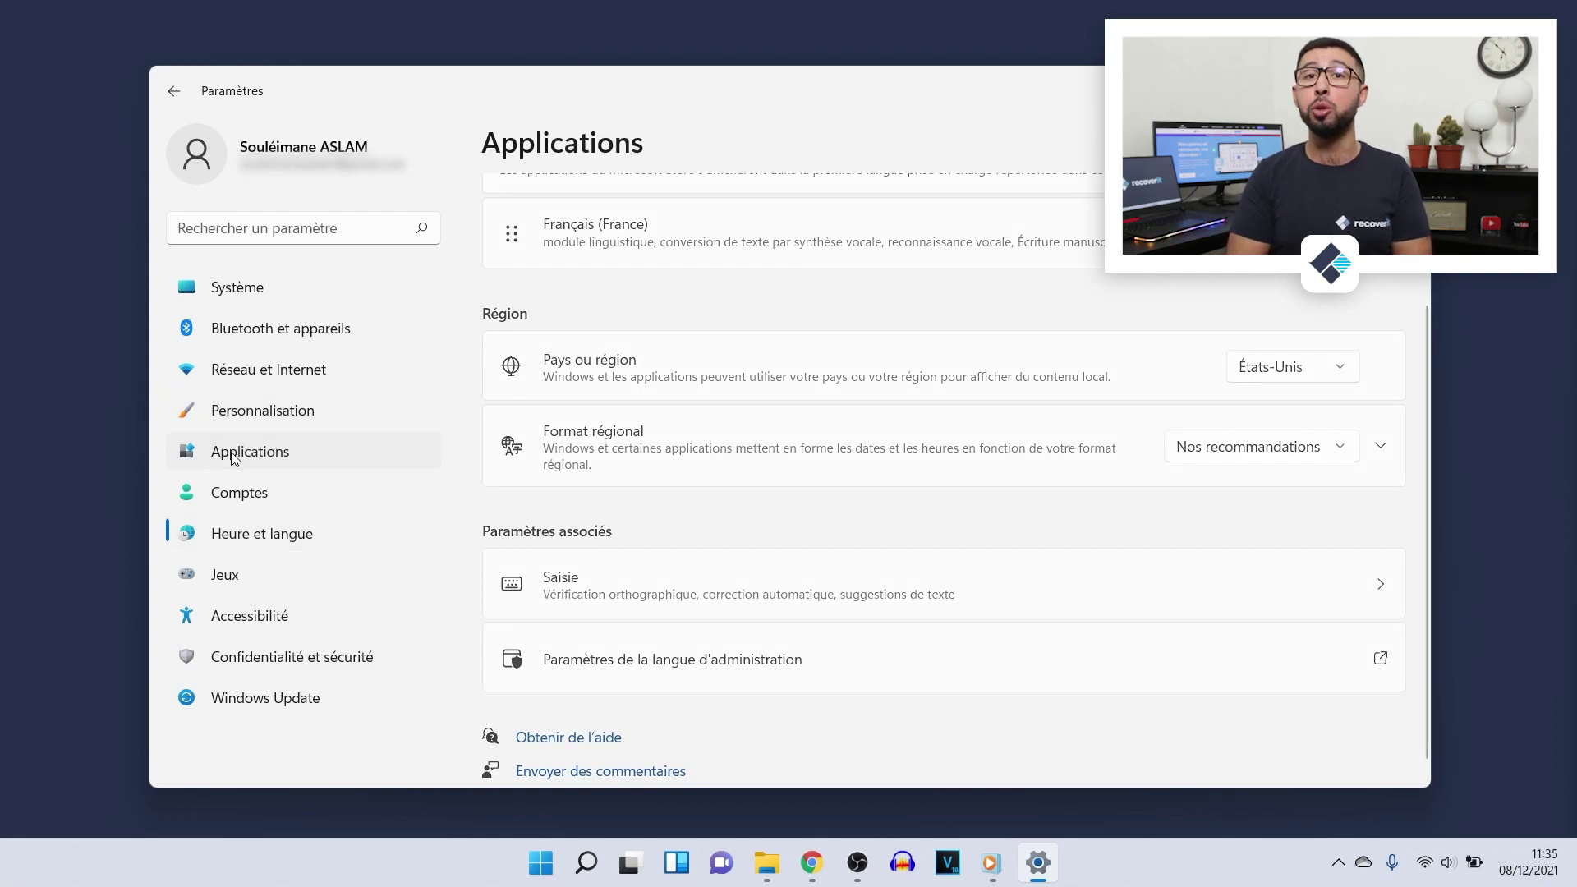
{"action": "left_click", "coordinate": [674, 450]}
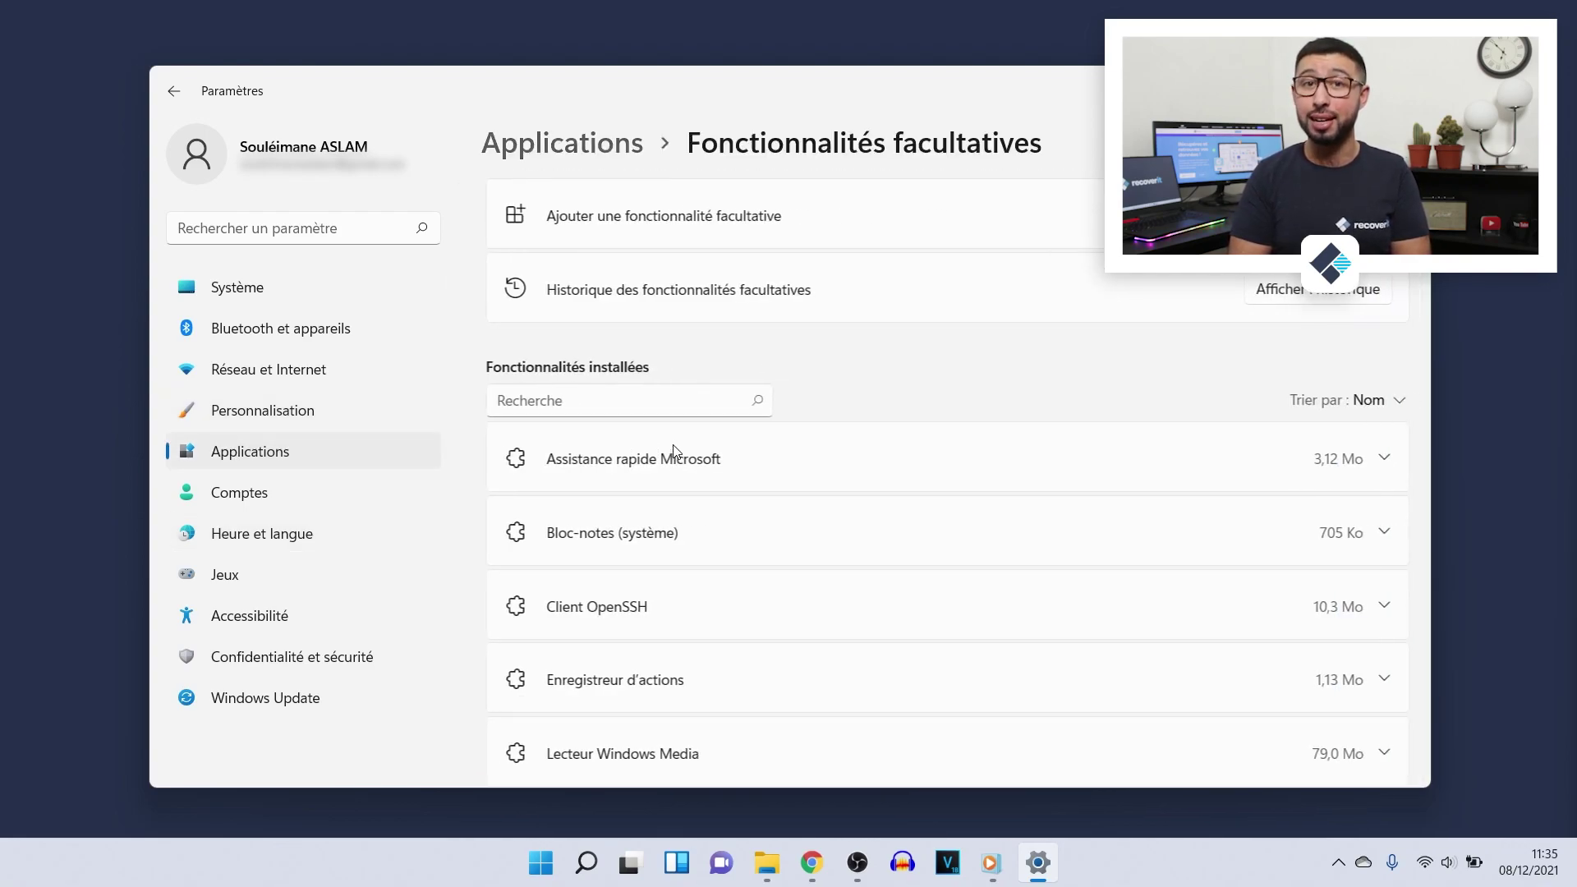
{"action": "scroll", "coordinate": [747, 620], "scroll_direction": "down", "scroll_amount": 5}
{"action": "scroll", "coordinate": [744, 629], "scroll_direction": "down", "scroll_amount": 2}
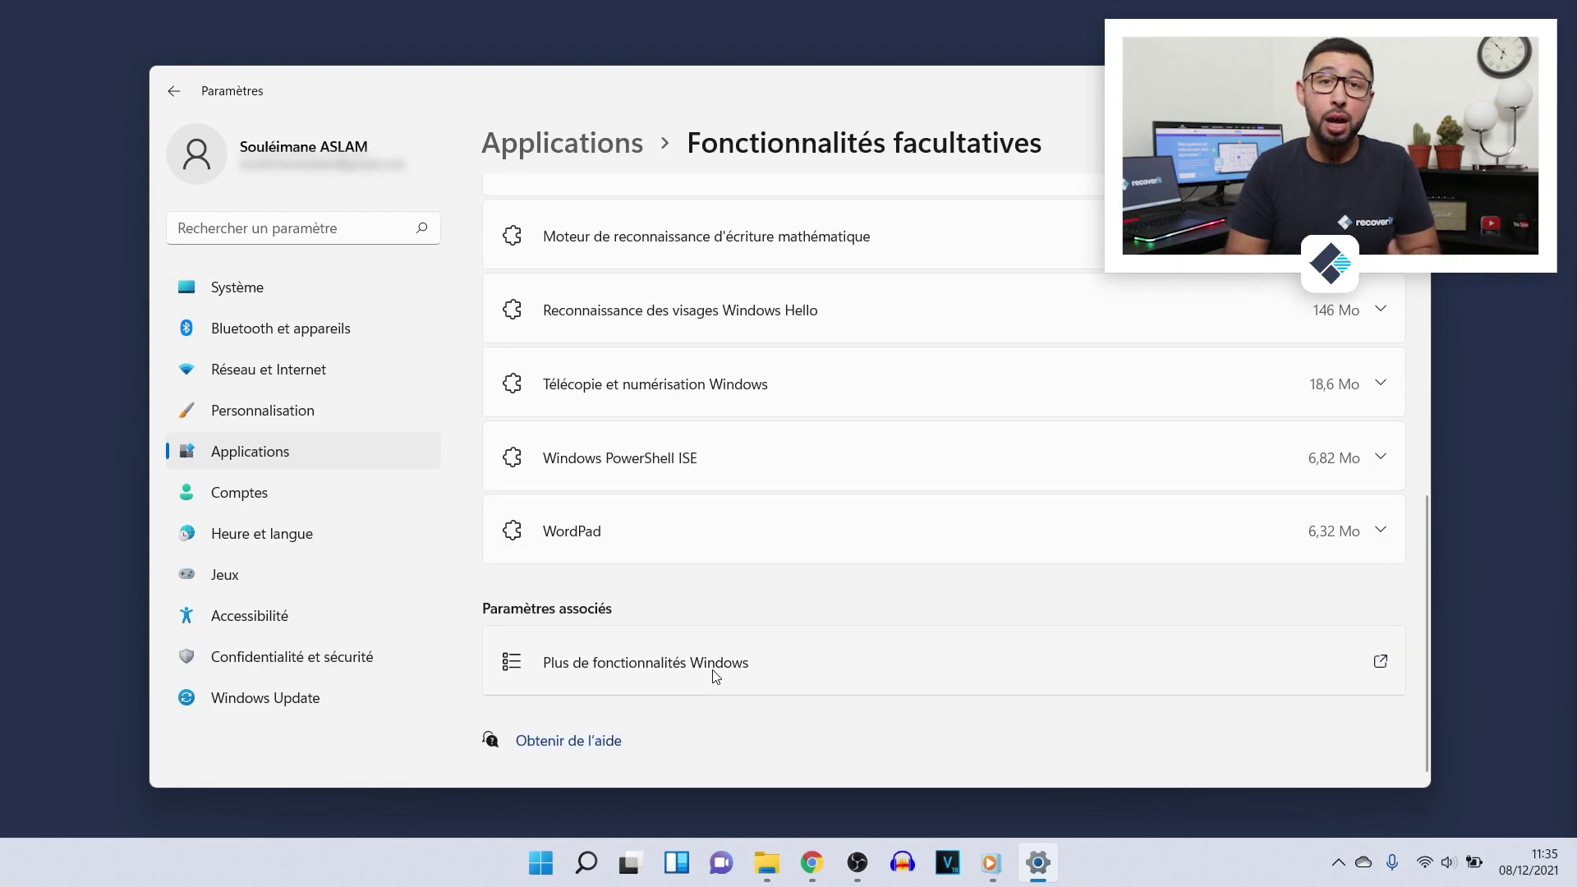
{"action": "left_click", "coordinate": [711, 666]}
{"action": "scroll", "coordinate": [739, 493], "scroll_direction": "down", "scroll_amount": 2}
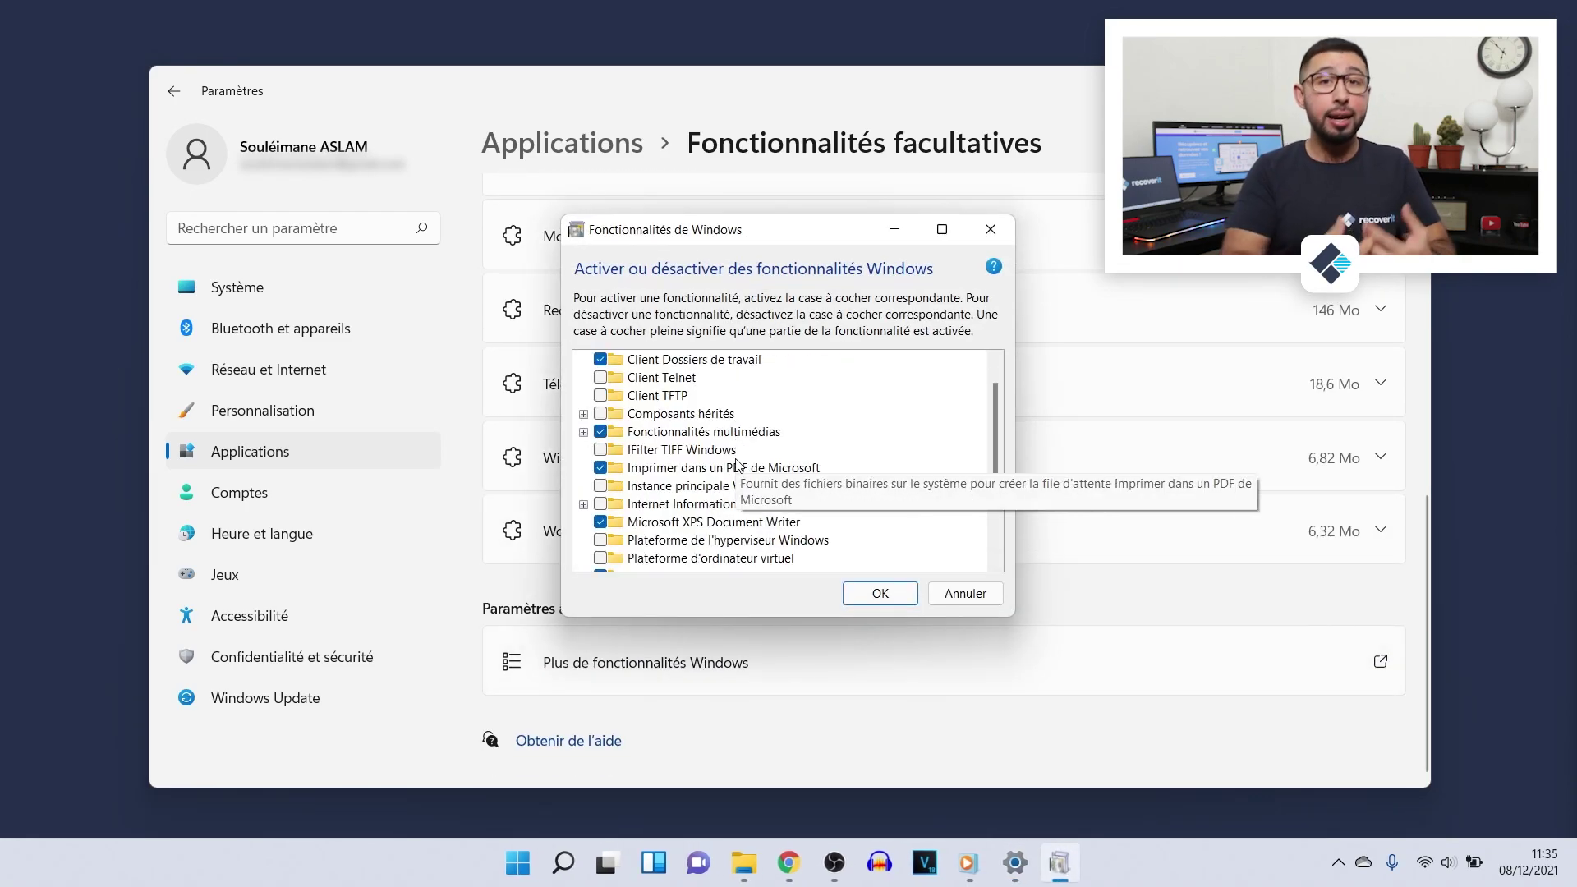
{"action": "left_click", "coordinate": [748, 542]}
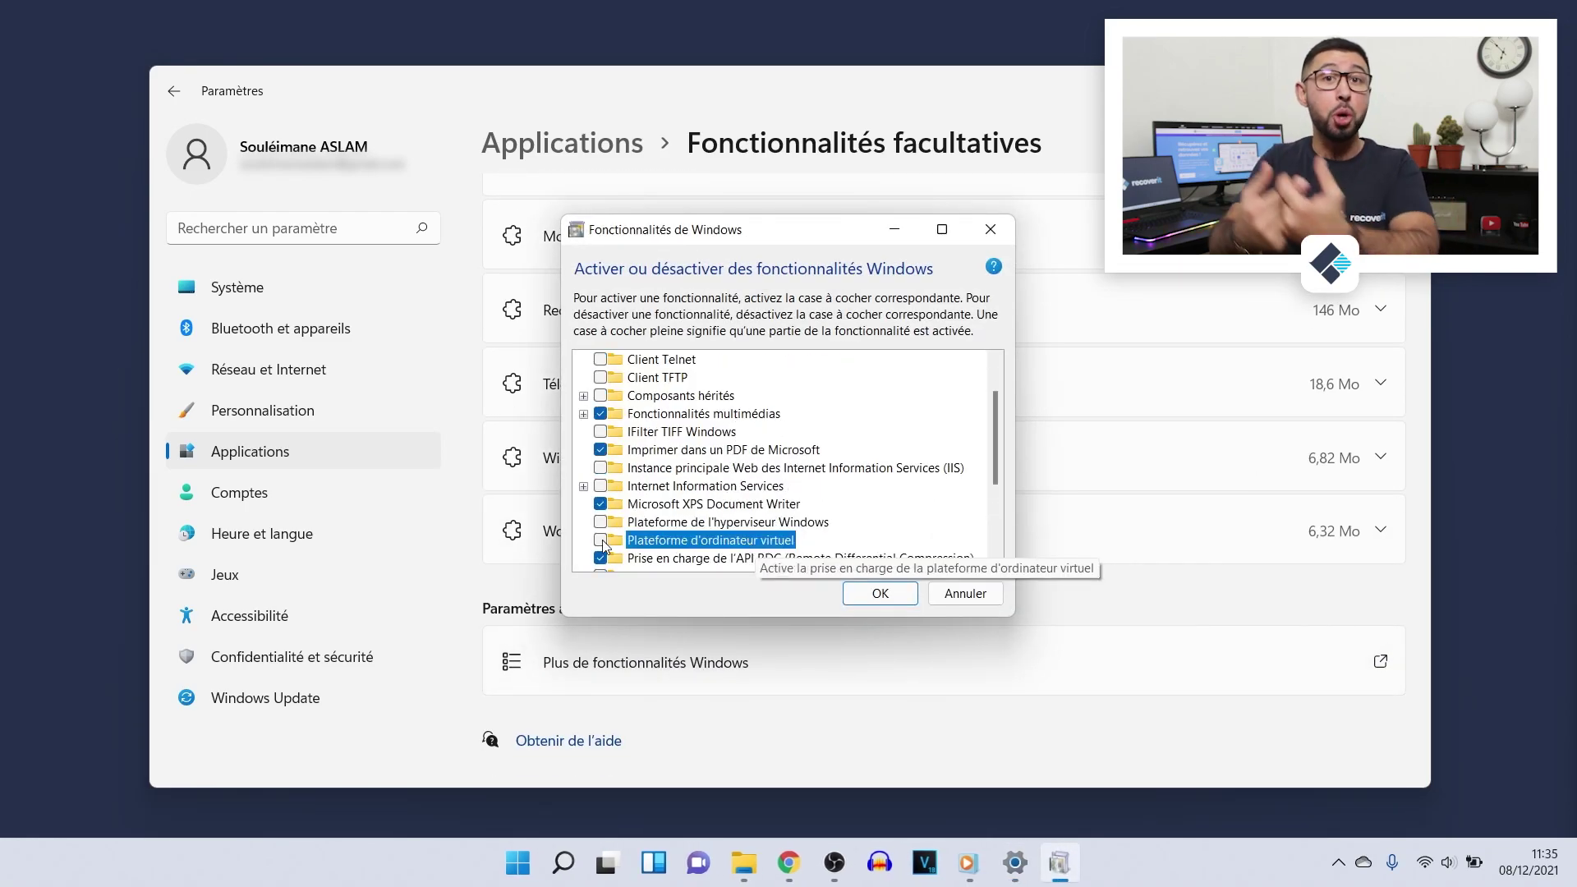
{"action": "left_click", "coordinate": [880, 592]}
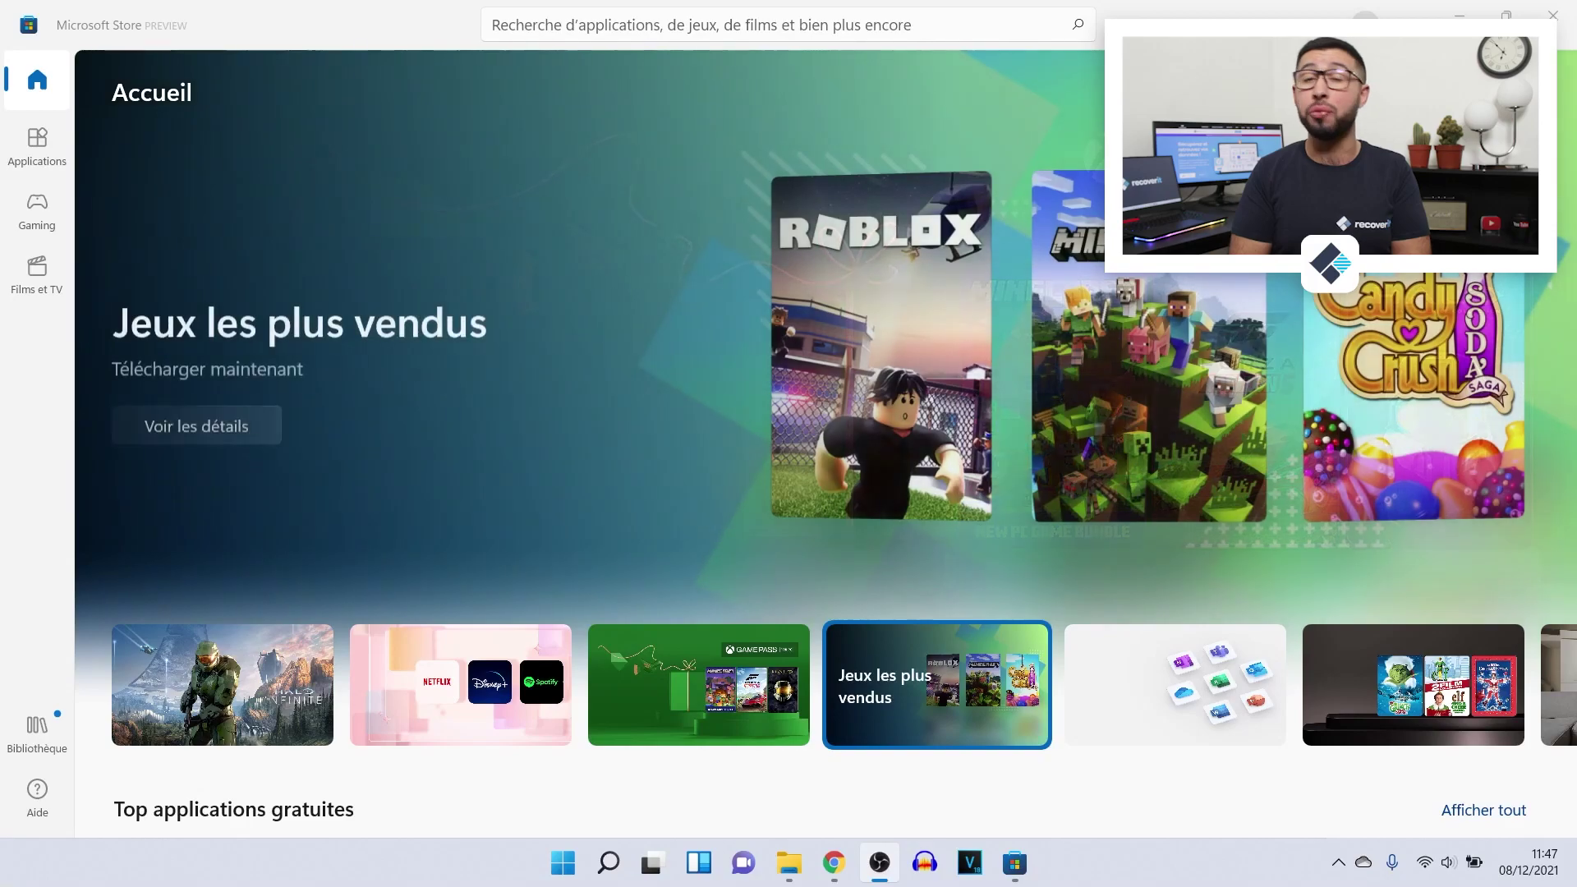
Switch to Microsoft Store, search for "amazon app" and open the Amazon Appstore application page
{"action": "left_click", "coordinate": [769, 28]}
{"action": "type", "text": "a"}
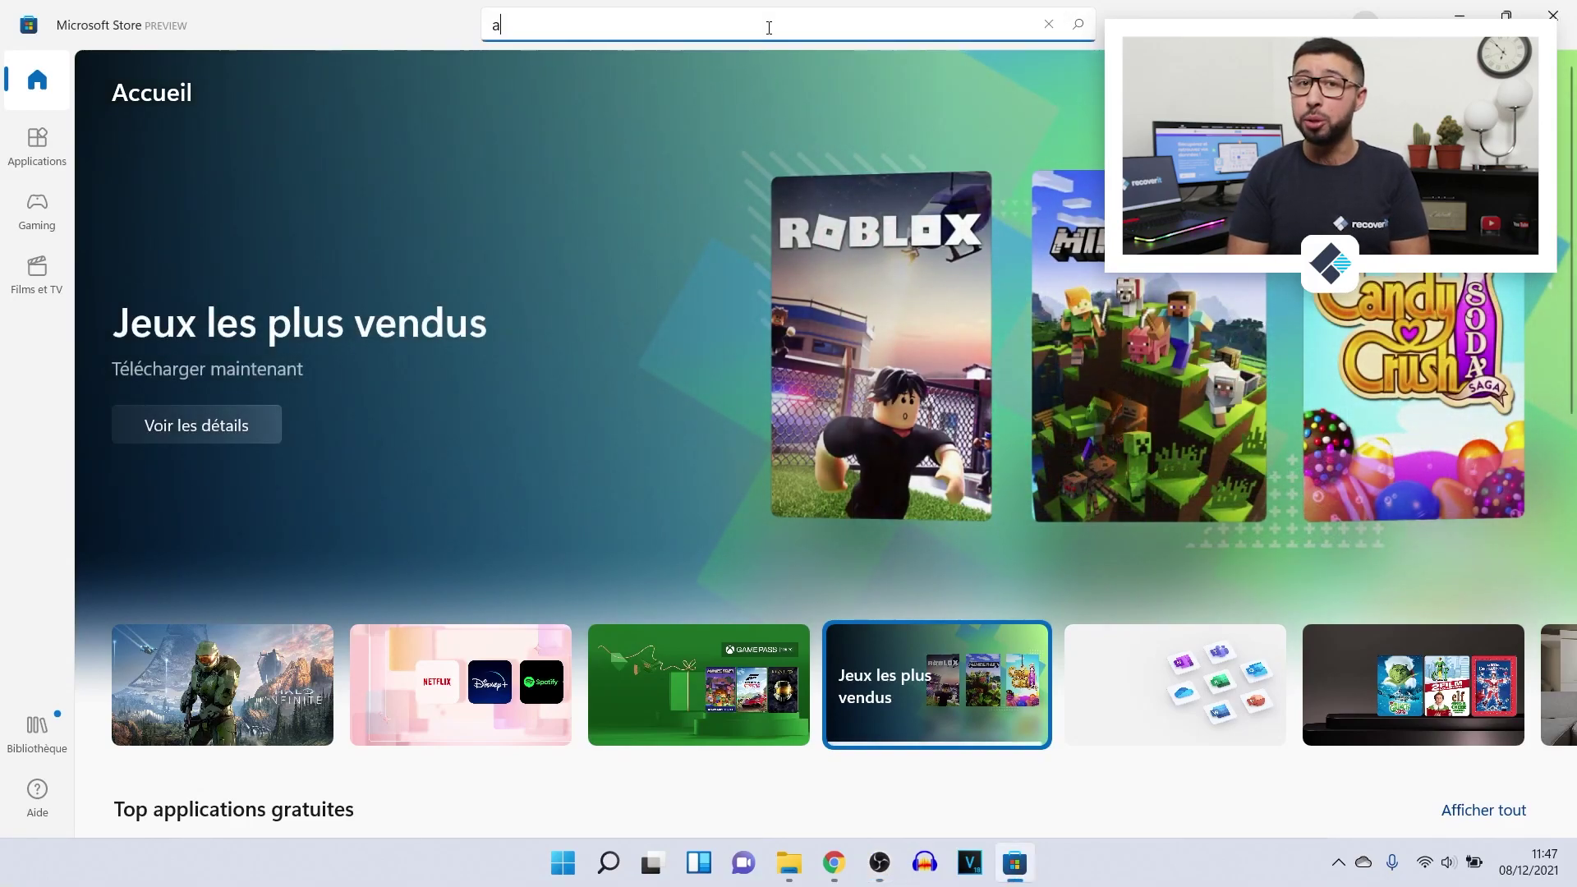
{"action": "type", "text": "mazon app"}
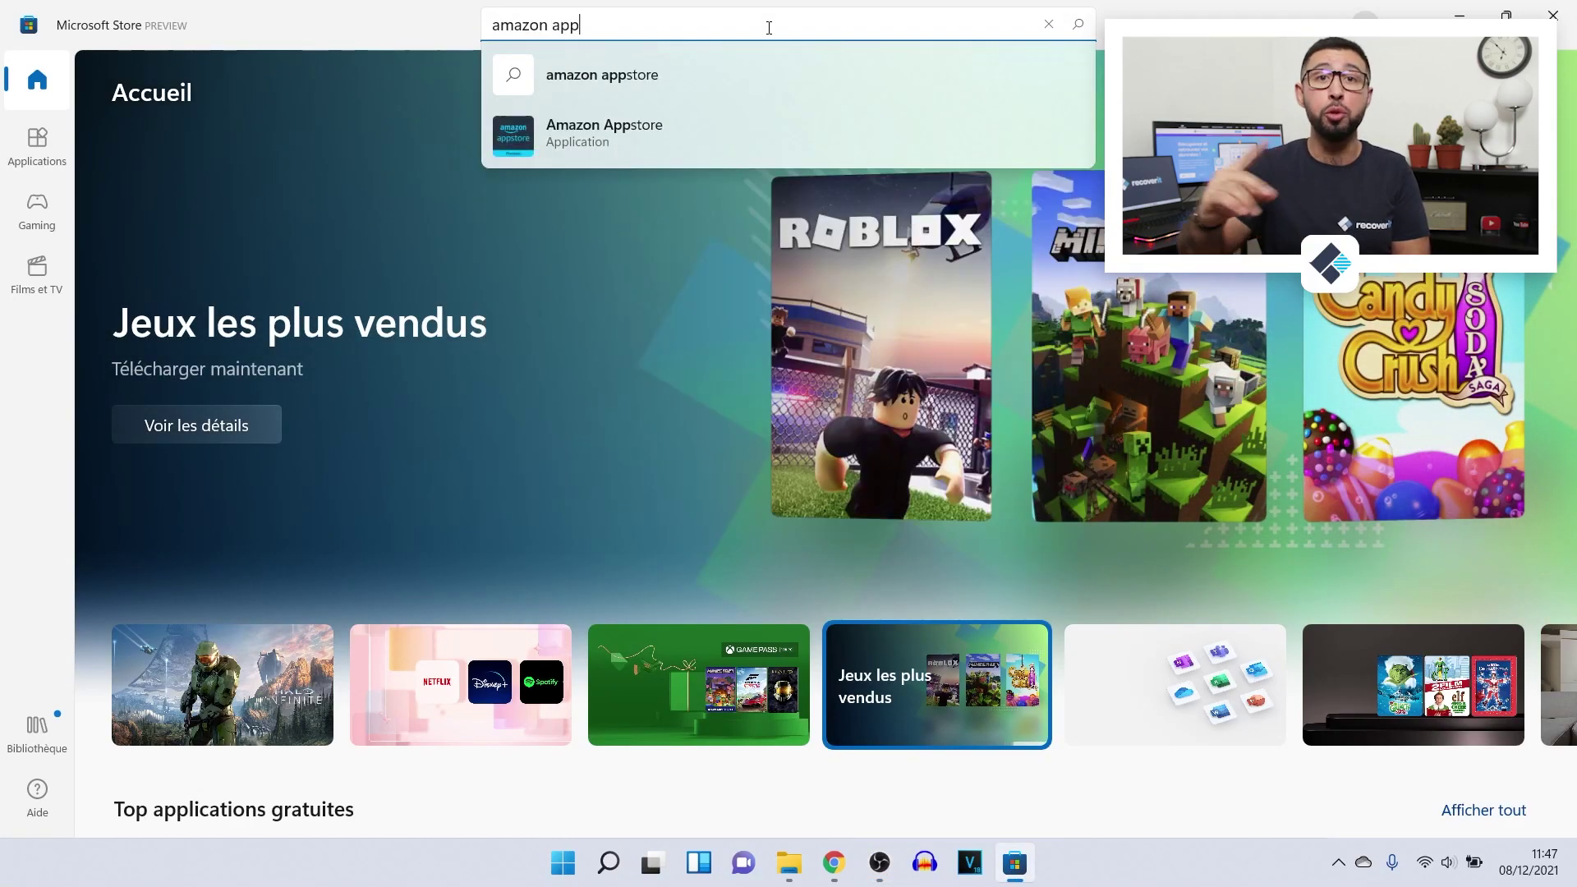
{"action": "left_click", "coordinate": [619, 135]}
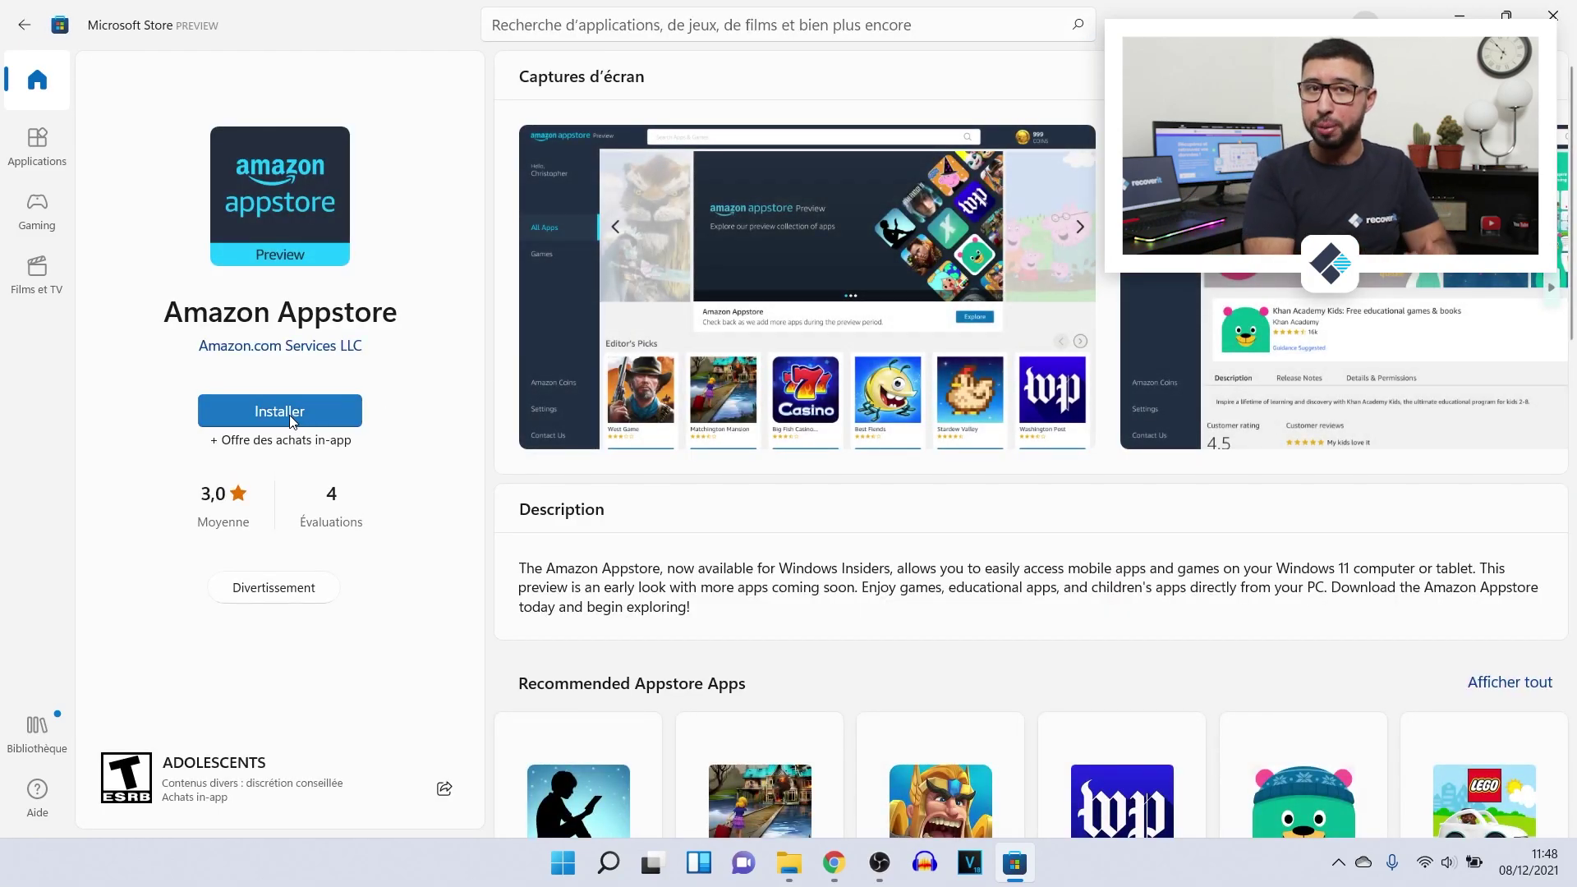
Install Amazon Appstore, downloading the Windows Subsystem for Android it requires, and launch it
{"action": "left_click", "coordinate": [289, 416]}
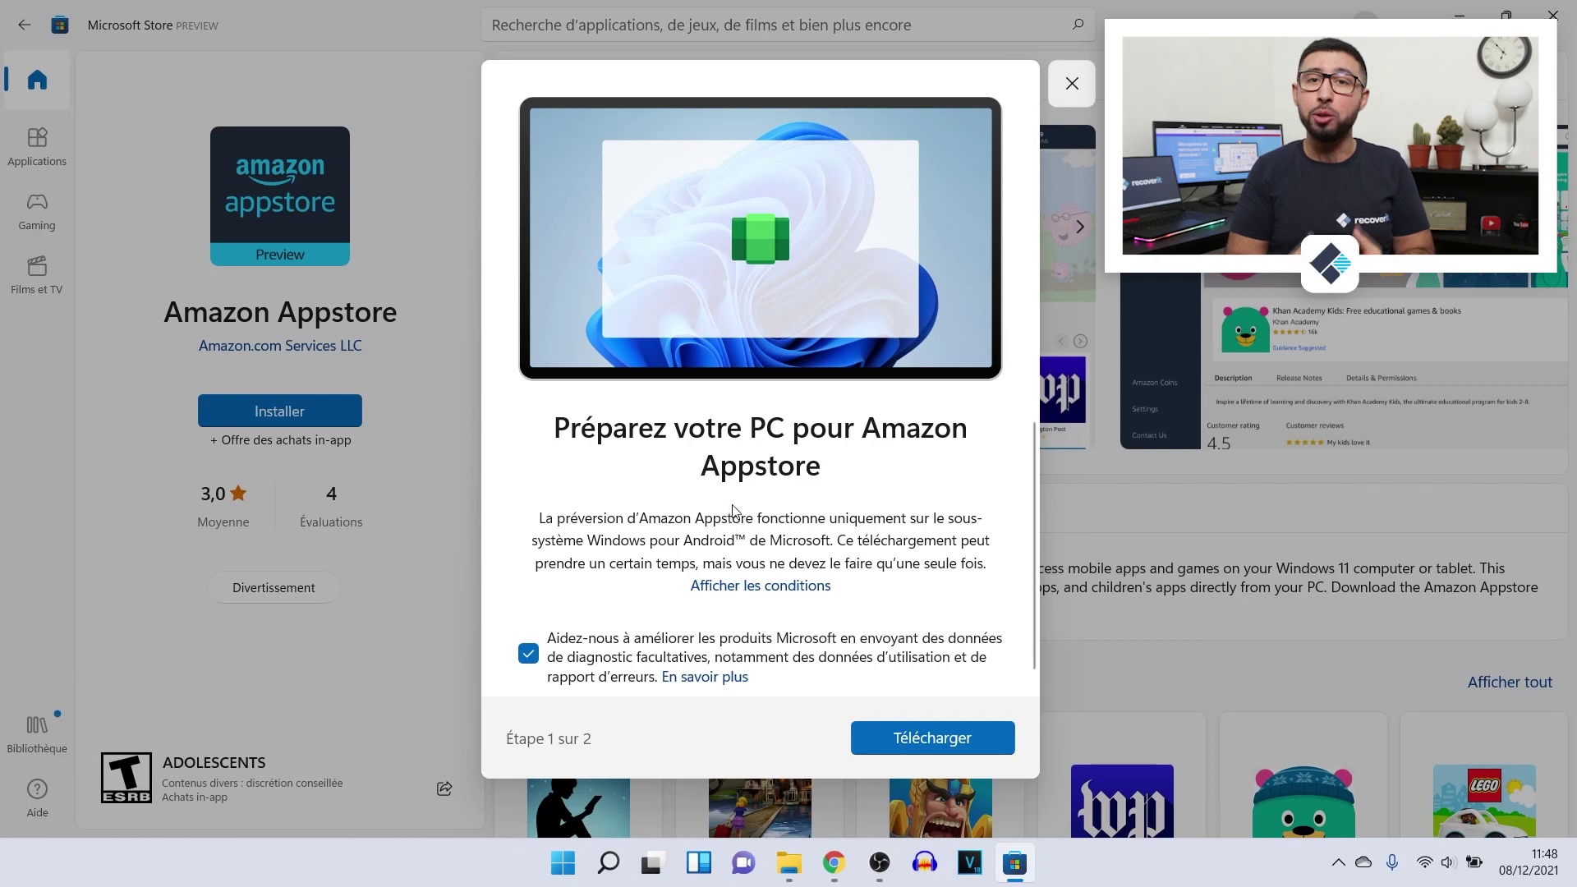
{"action": "left_click", "coordinate": [900, 743]}
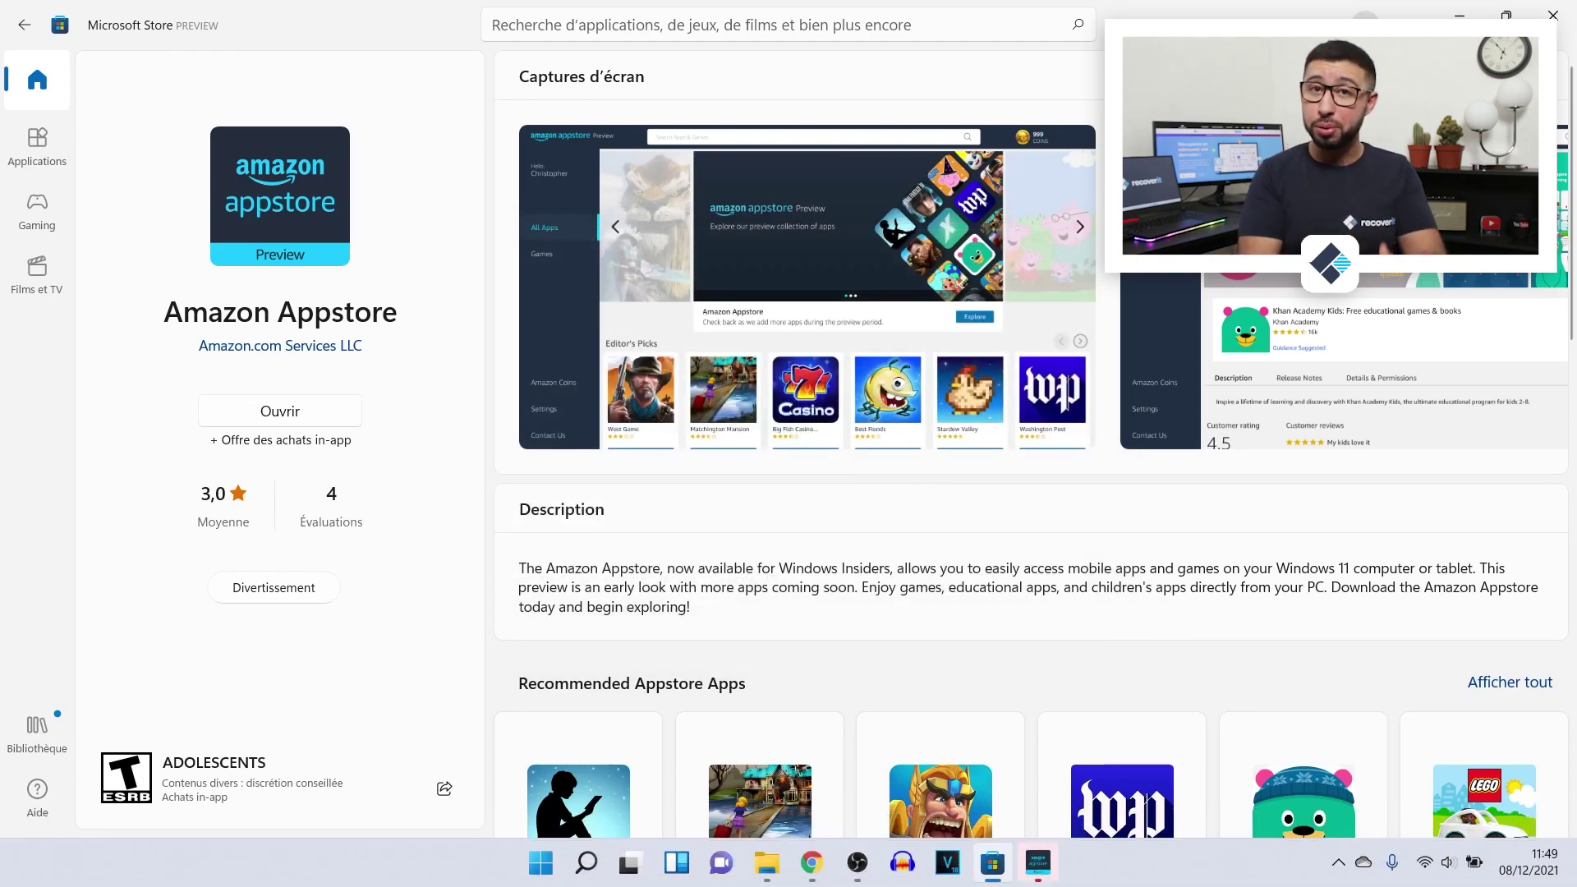
{"action": "left_click", "coordinate": [1038, 877]}
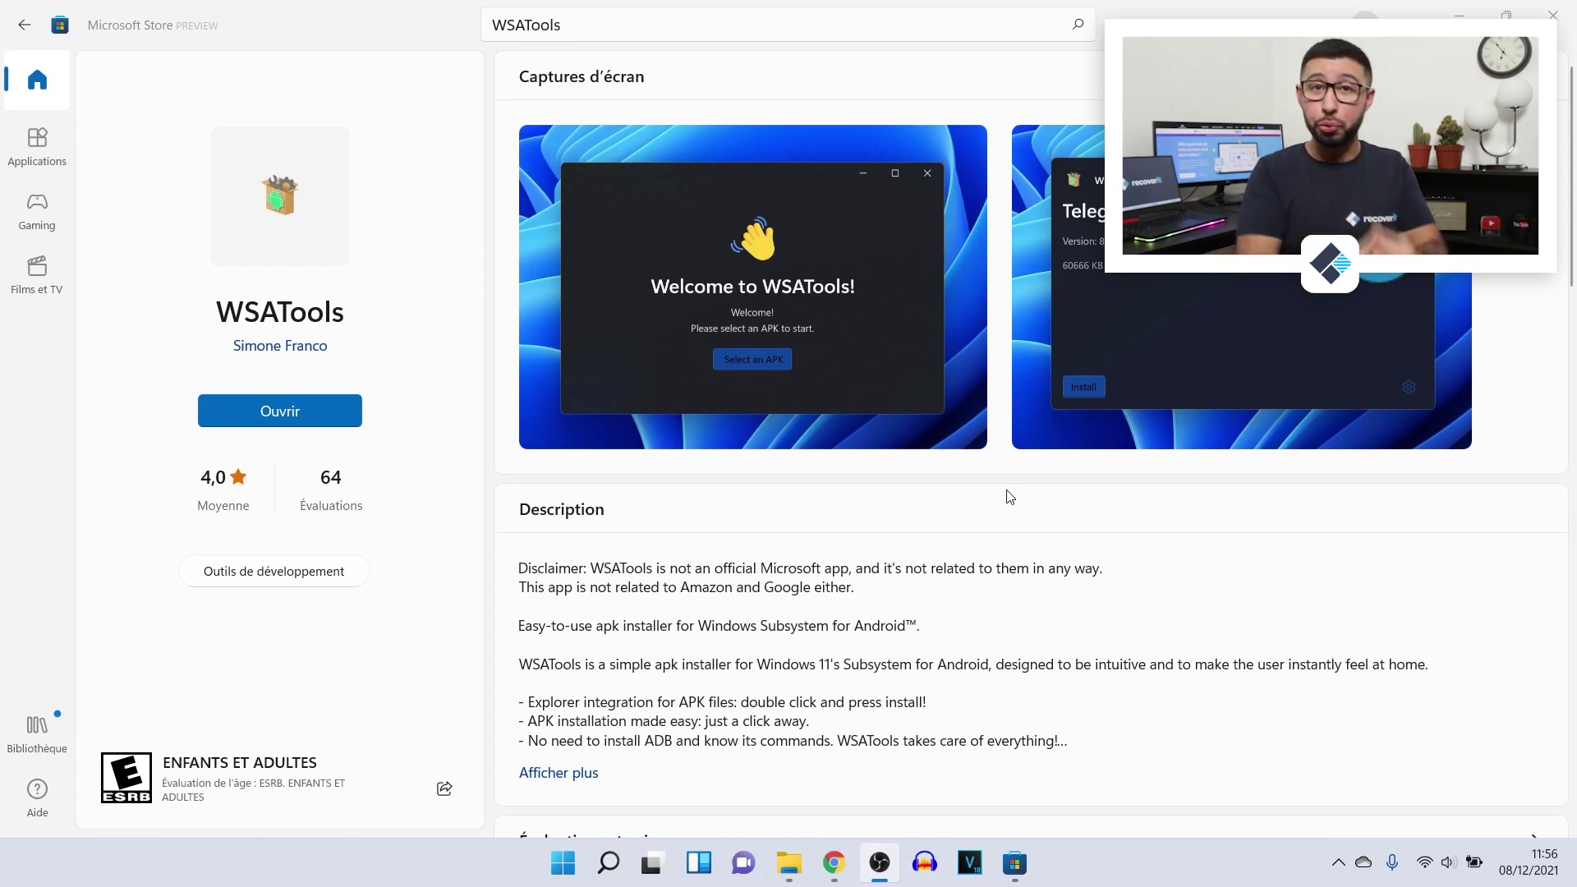
Launch WSATools from its Store page, start selecting an APK, and download the ADB component
{"action": "left_click", "coordinate": [297, 422]}
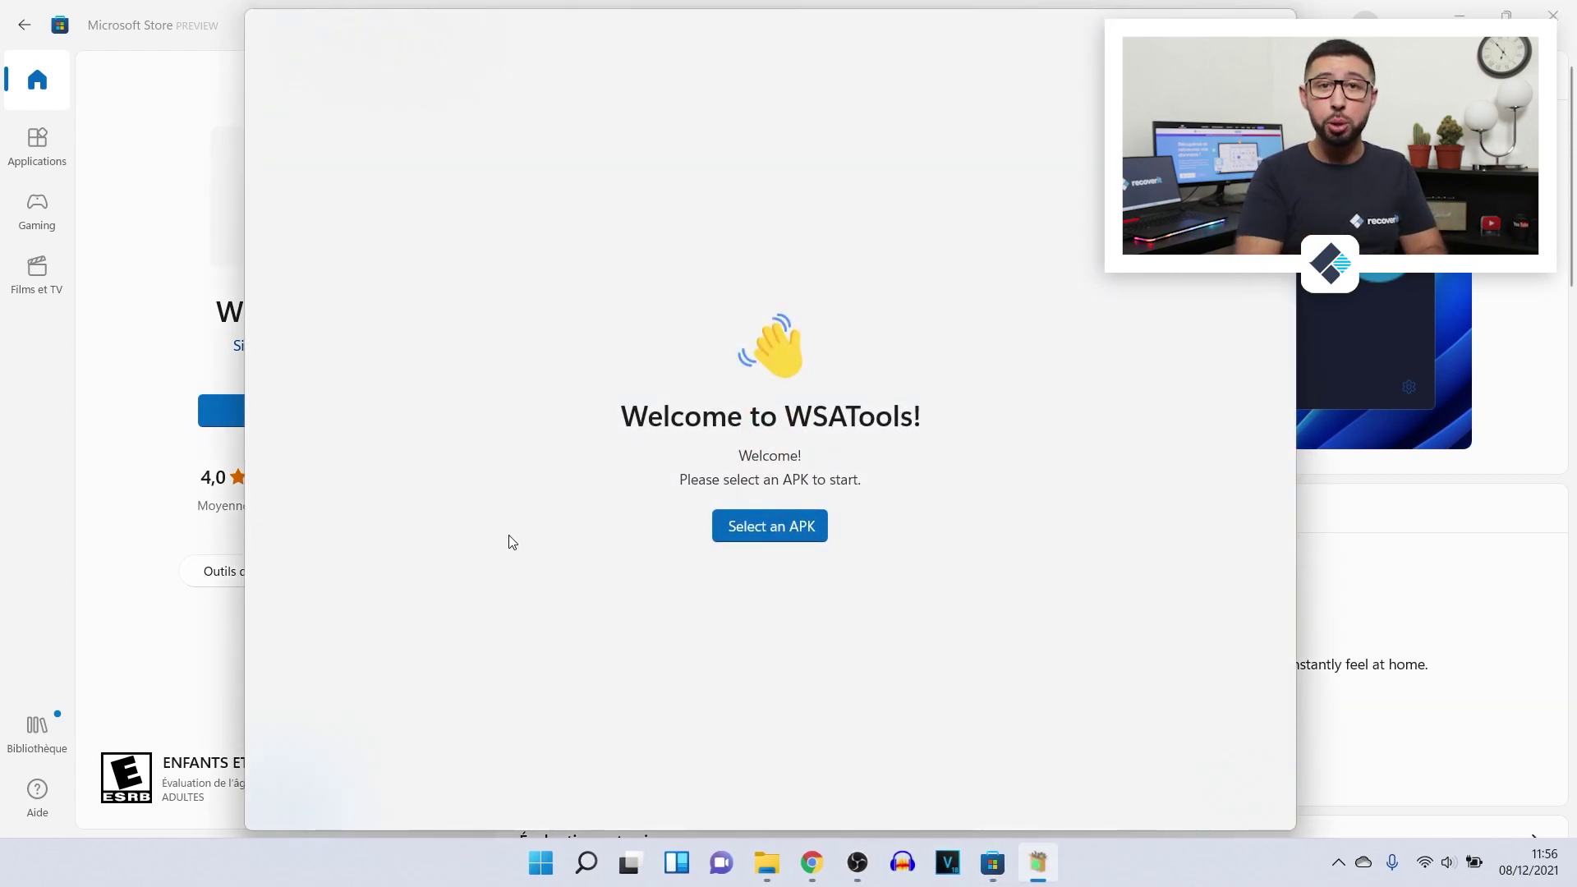
{"action": "left_click", "coordinate": [779, 529]}
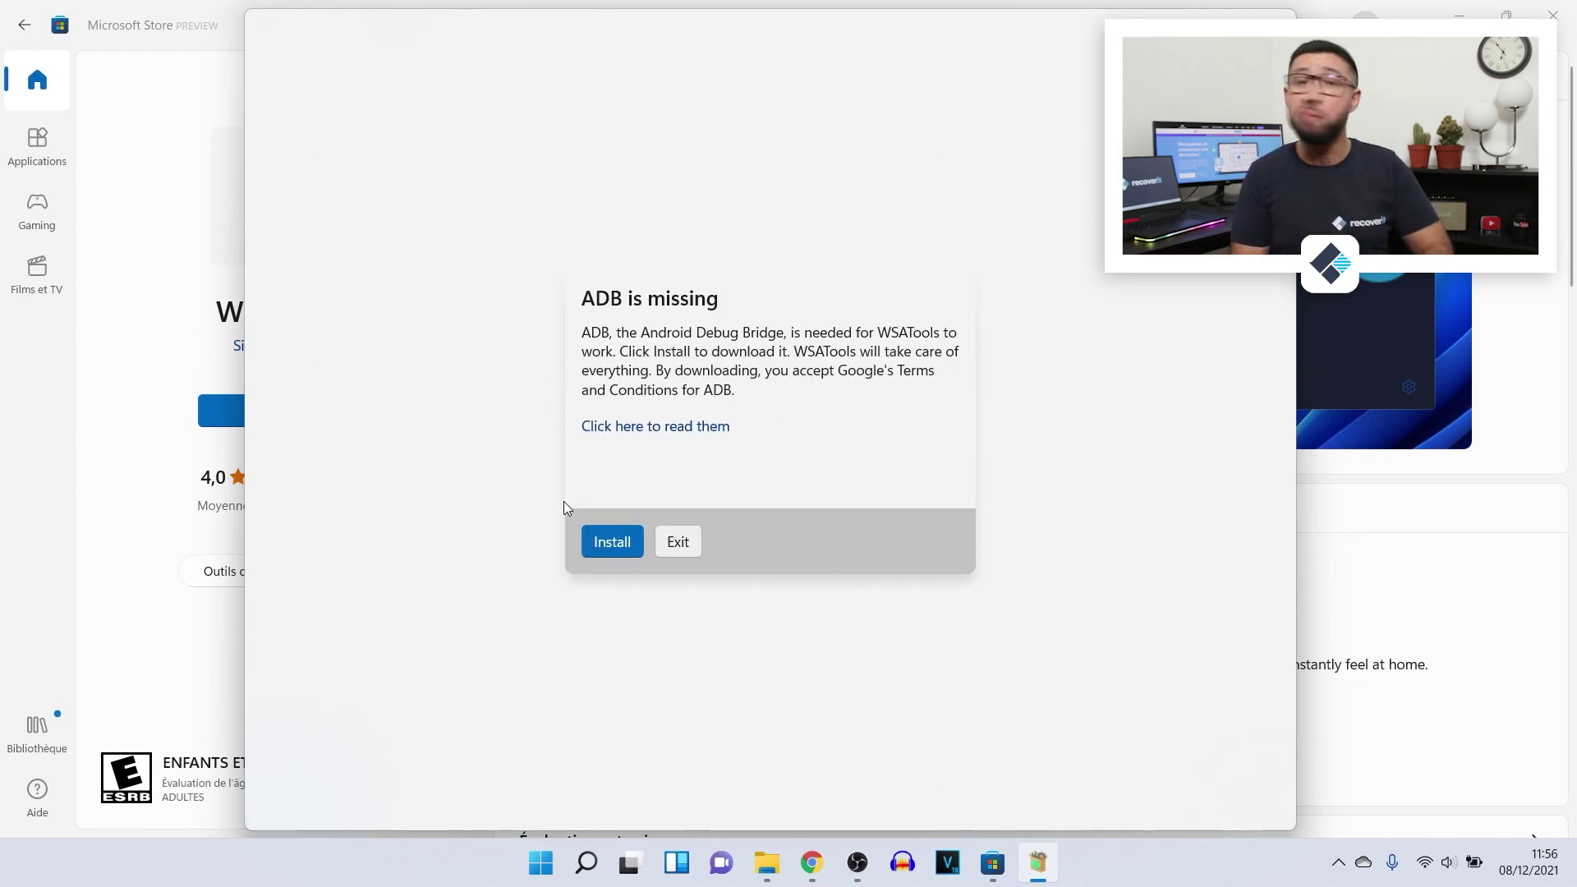
{"action": "left_click", "coordinate": [607, 542]}
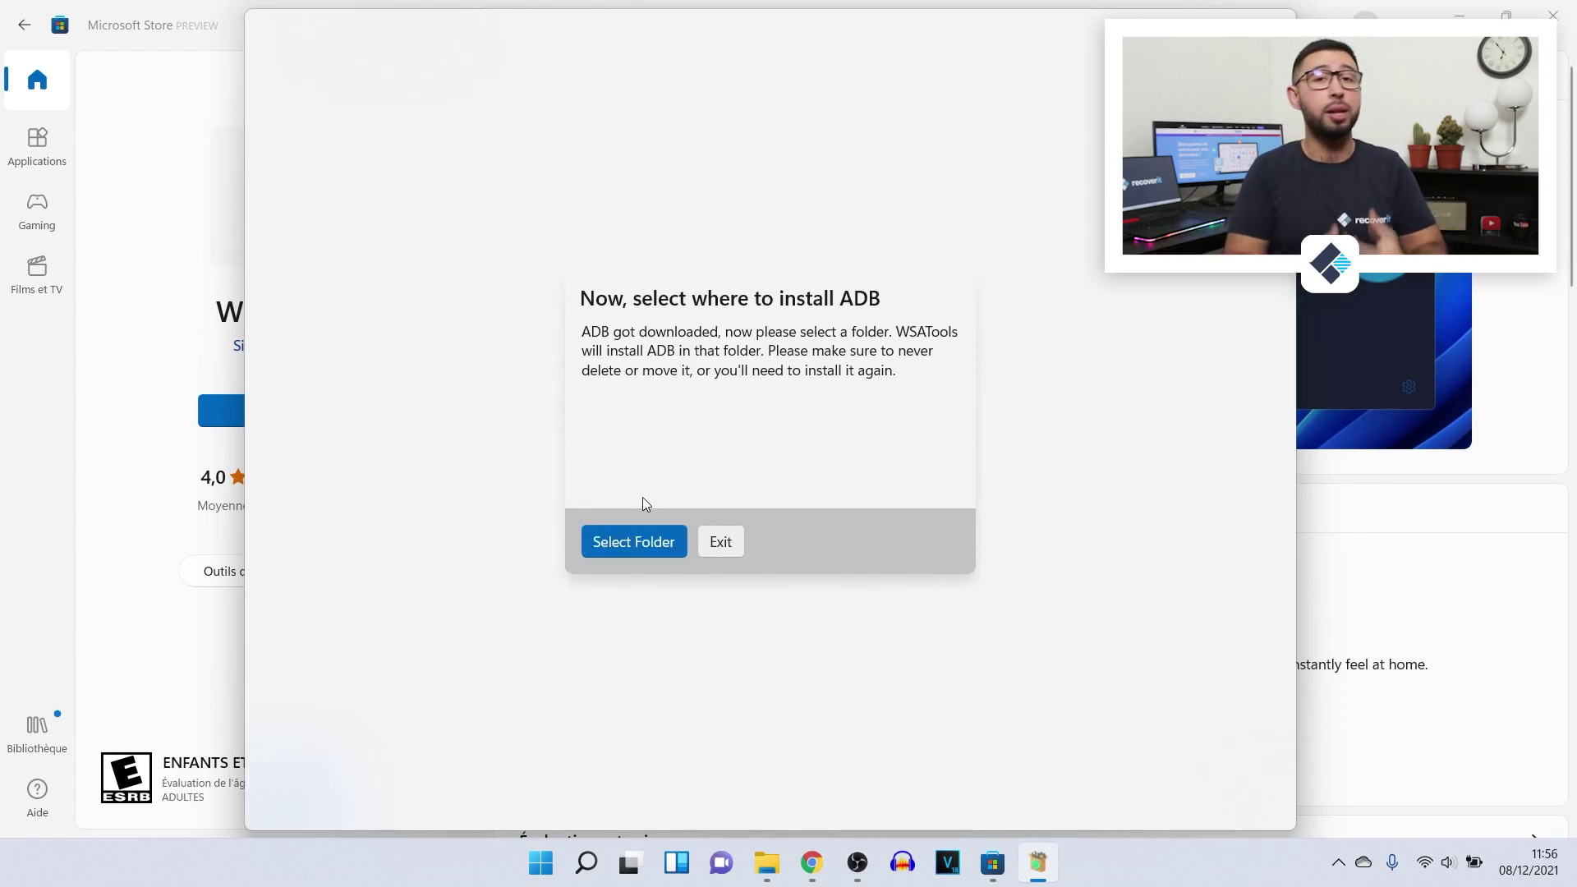
{"action": "left_click", "coordinate": [637, 539]}
{"action": "left_click", "coordinate": [348, 236]}
{"action": "left_click", "coordinate": [1006, 27]}
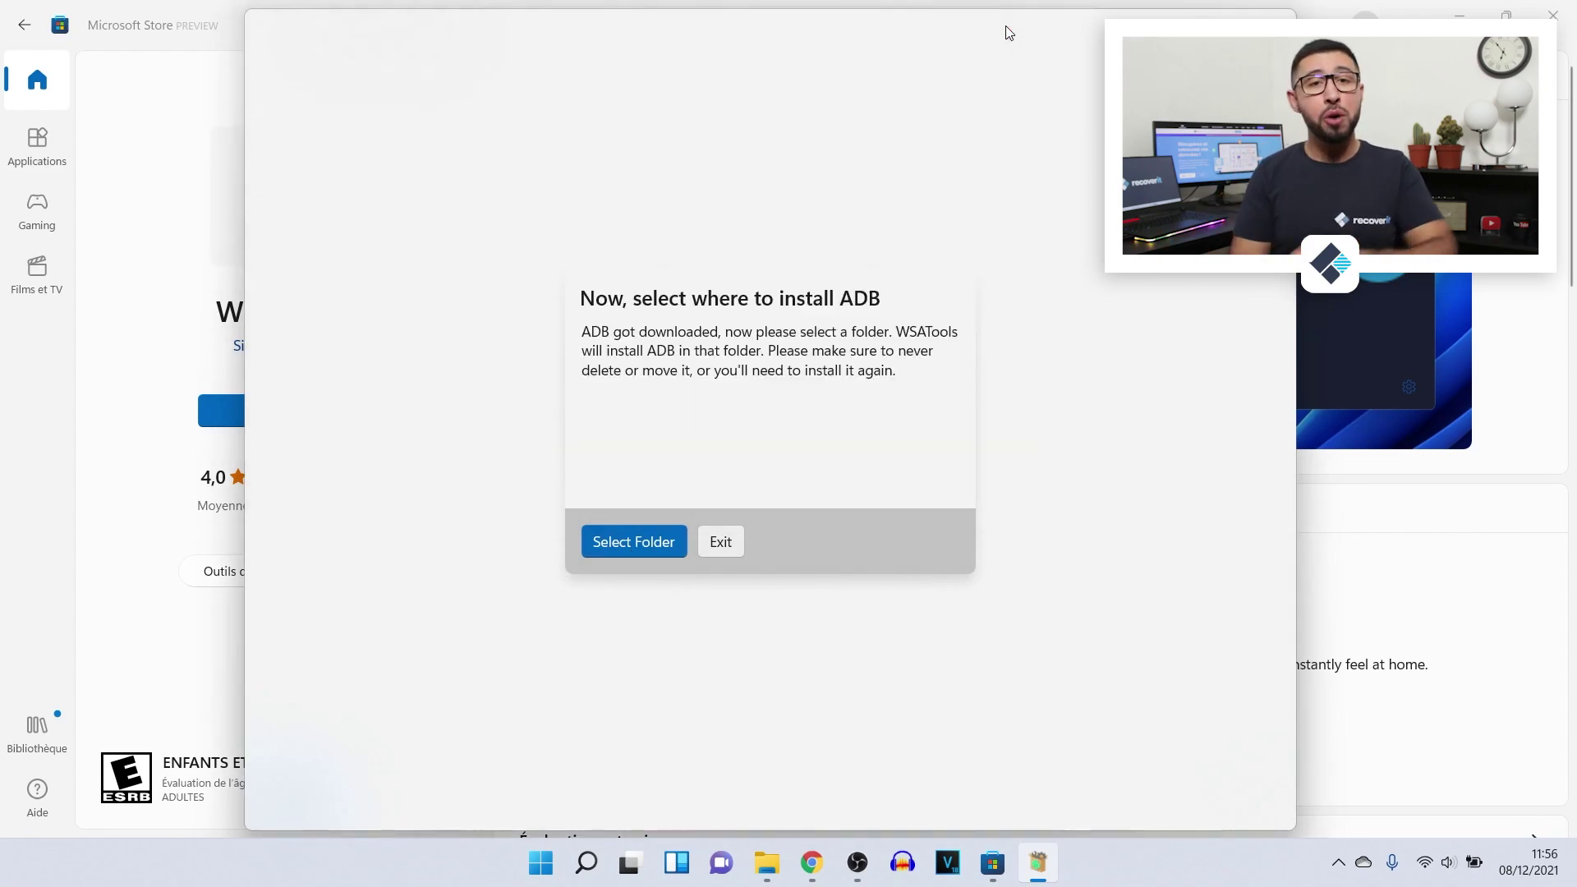
Choose the installation folder for ADB and load the org.telegram.messenger APK from Téléchargements
{"action": "left_click", "coordinate": [633, 541]}
{"action": "left_click", "coordinate": [604, 192]}
{"action": "left_click", "coordinate": [840, 472]}
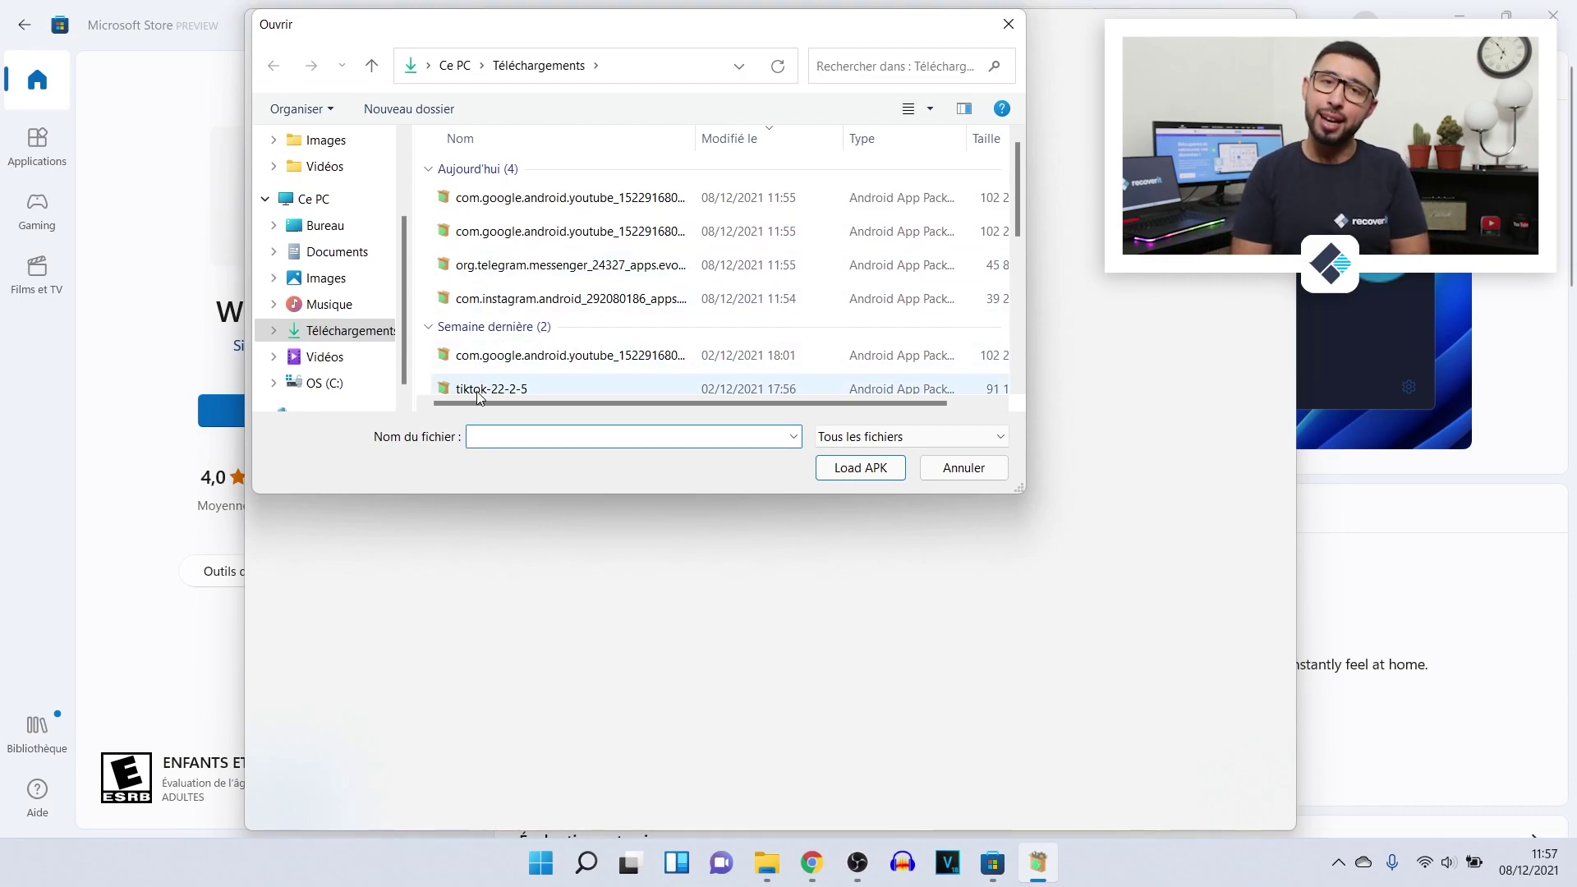
{"action": "double_click", "coordinate": [490, 265]}
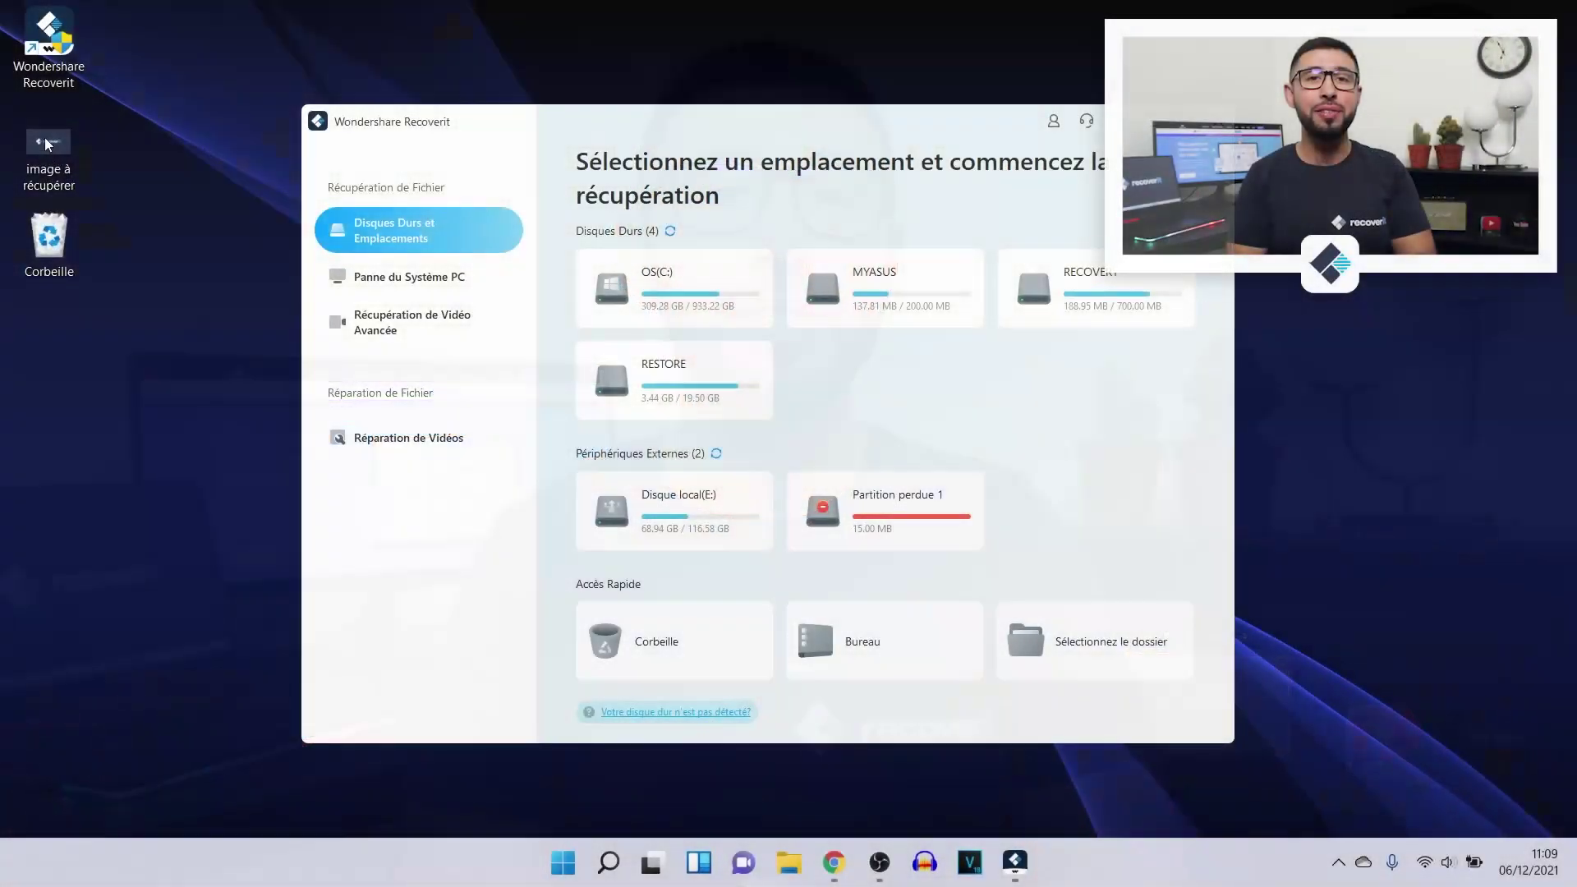
Move the desktop file "image à récupérer" to the Corbeille and empty the Corbeille permanently
{"action": "left_click_drag", "start_coordinate": [44, 136], "coordinate": [48, 228]}
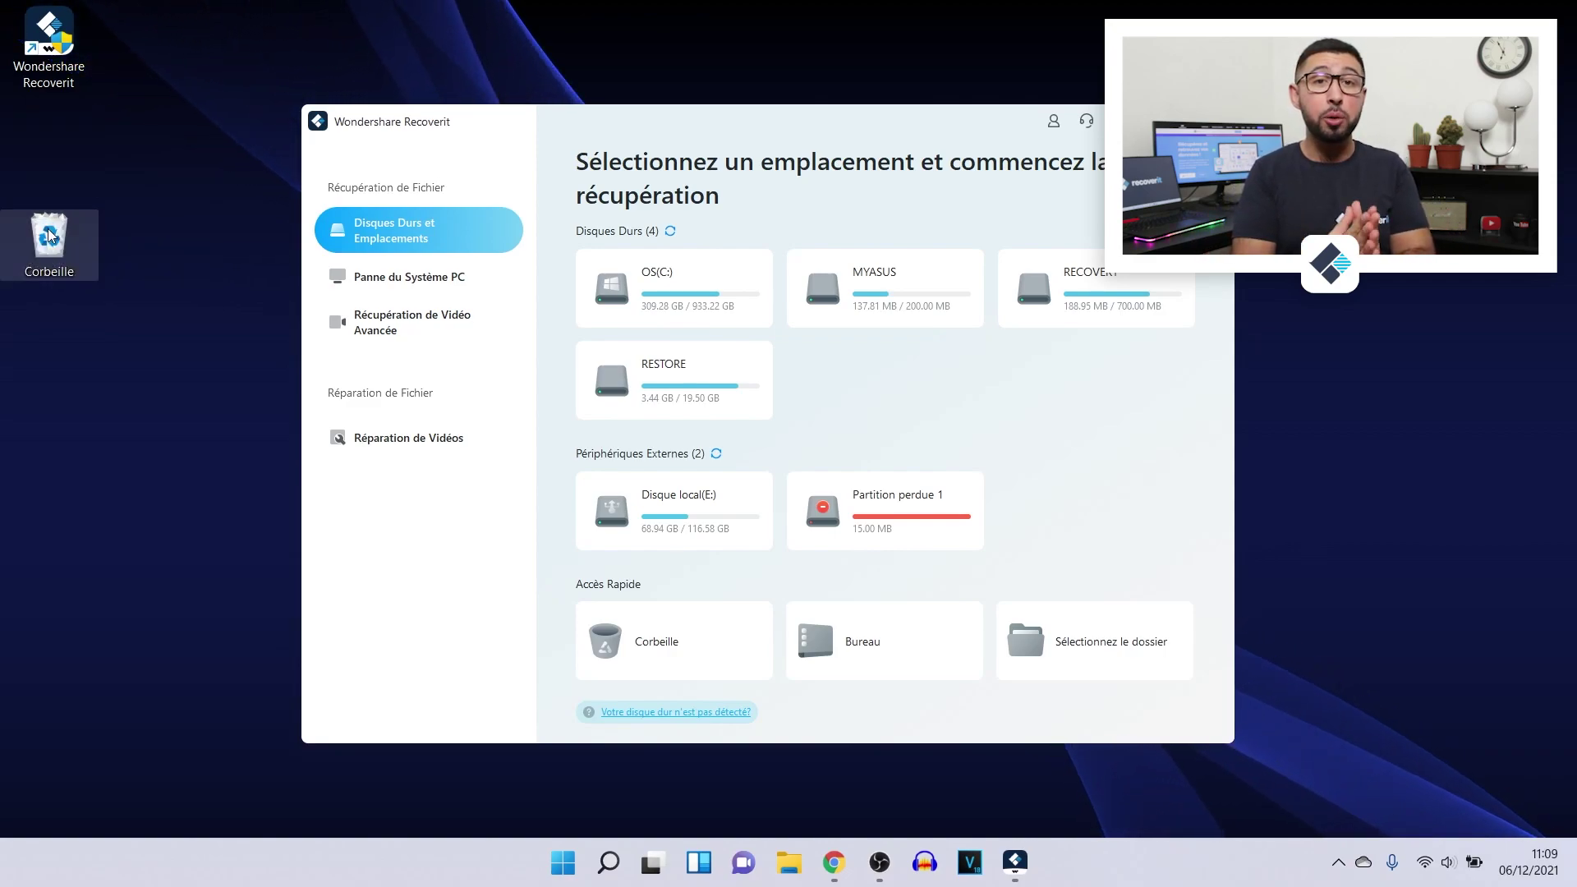
{"action": "right_click", "coordinate": [48, 228]}
{"action": "left_click", "coordinate": [90, 268]}
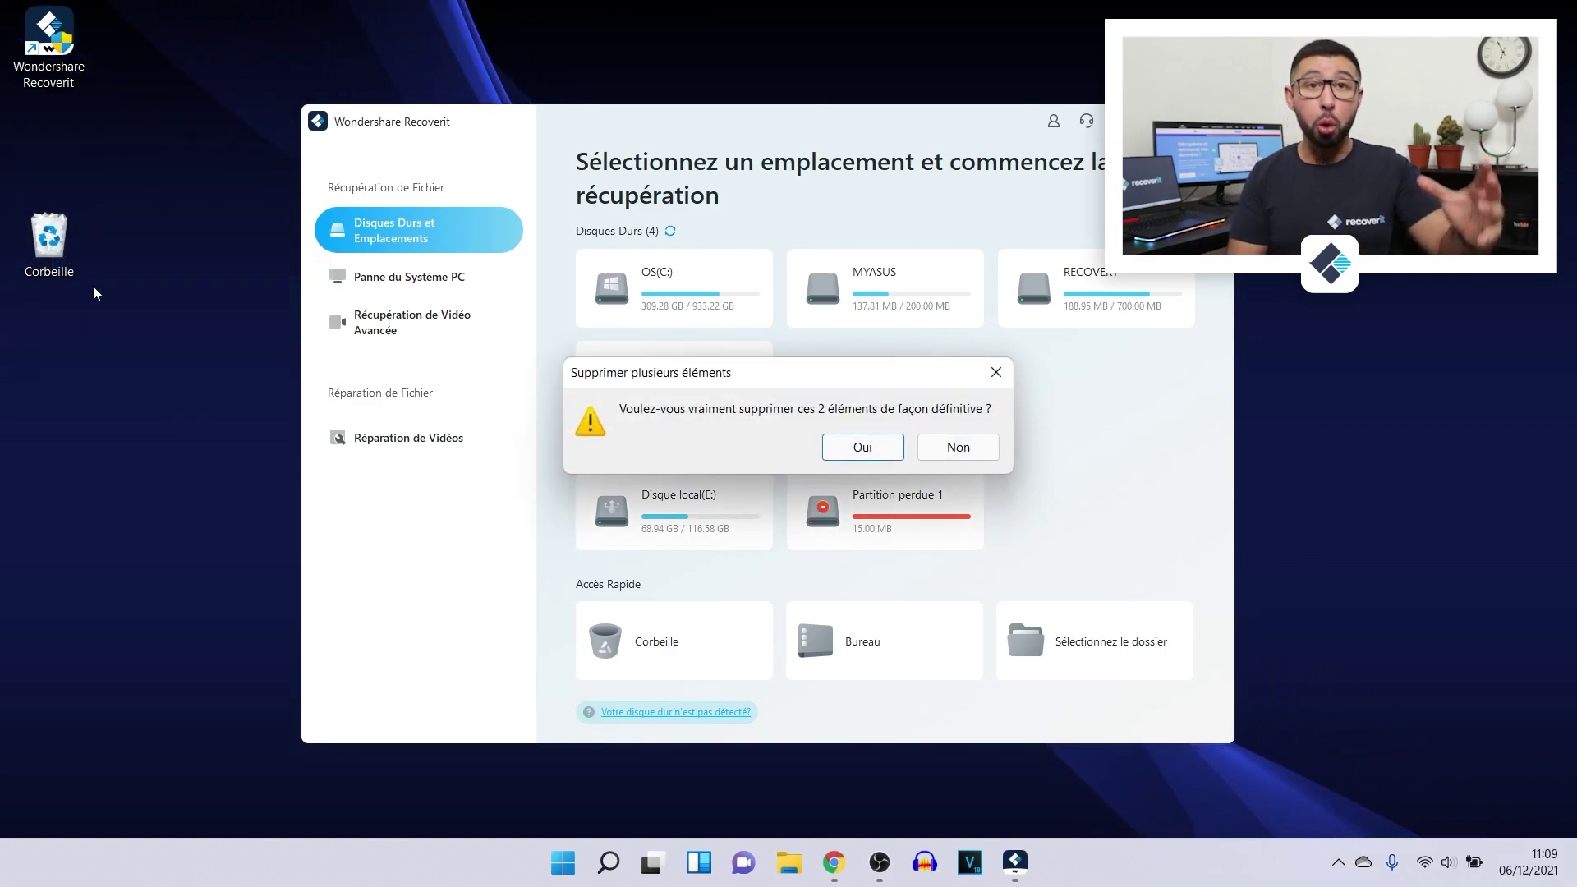
{"action": "left_click", "coordinate": [863, 448]}
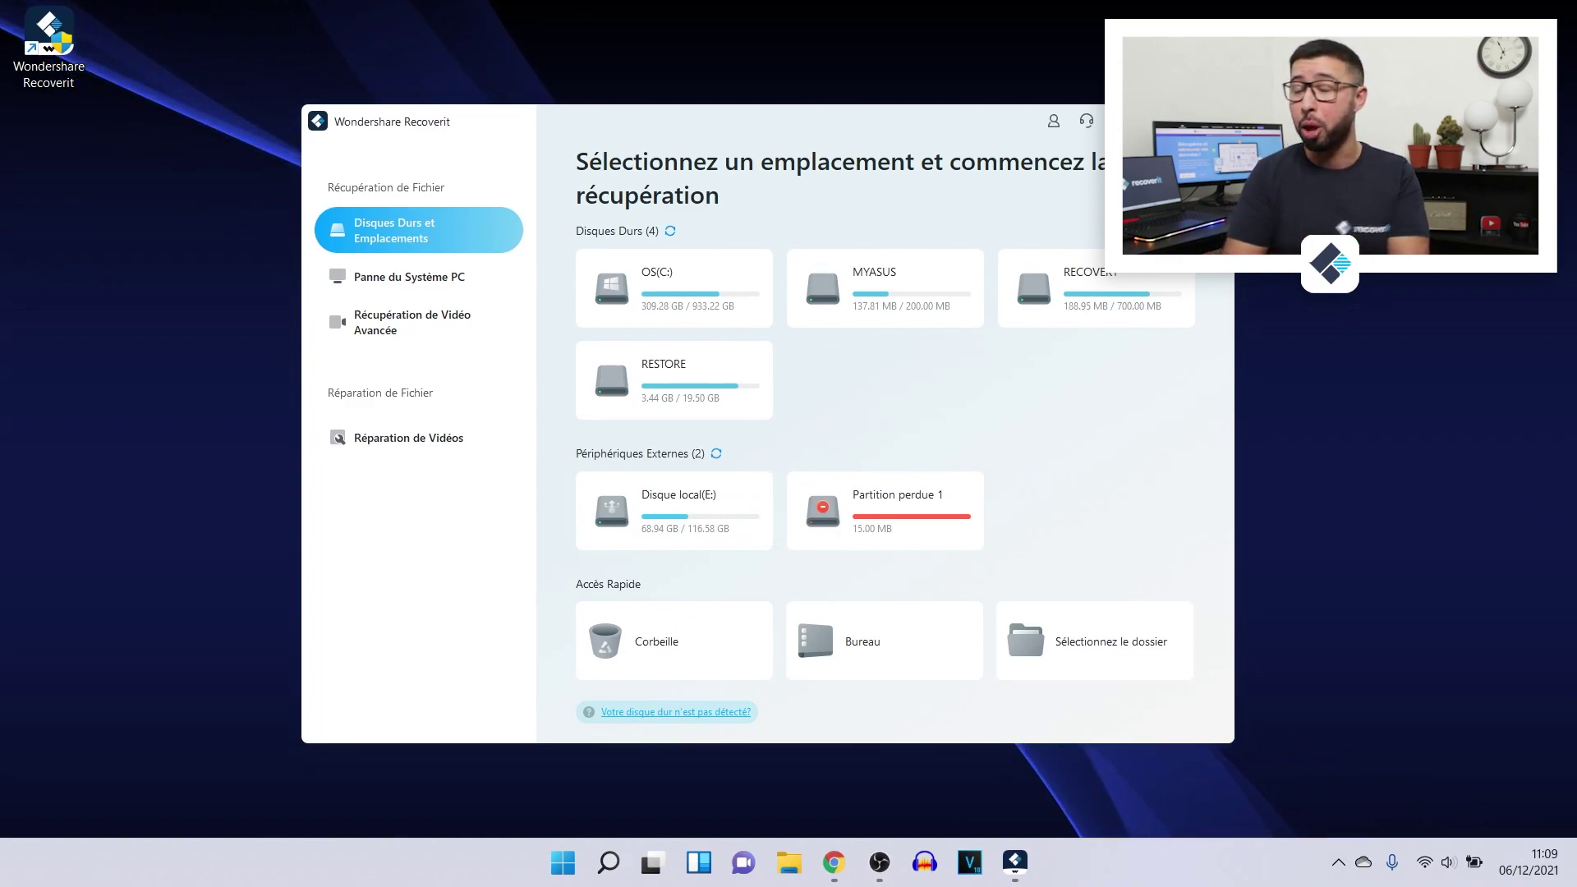
Scan the Corbeille for deleted files in Wondershare Recoverit and return to the list of found files
{"action": "mouse_move", "coordinate": [639, 639]}
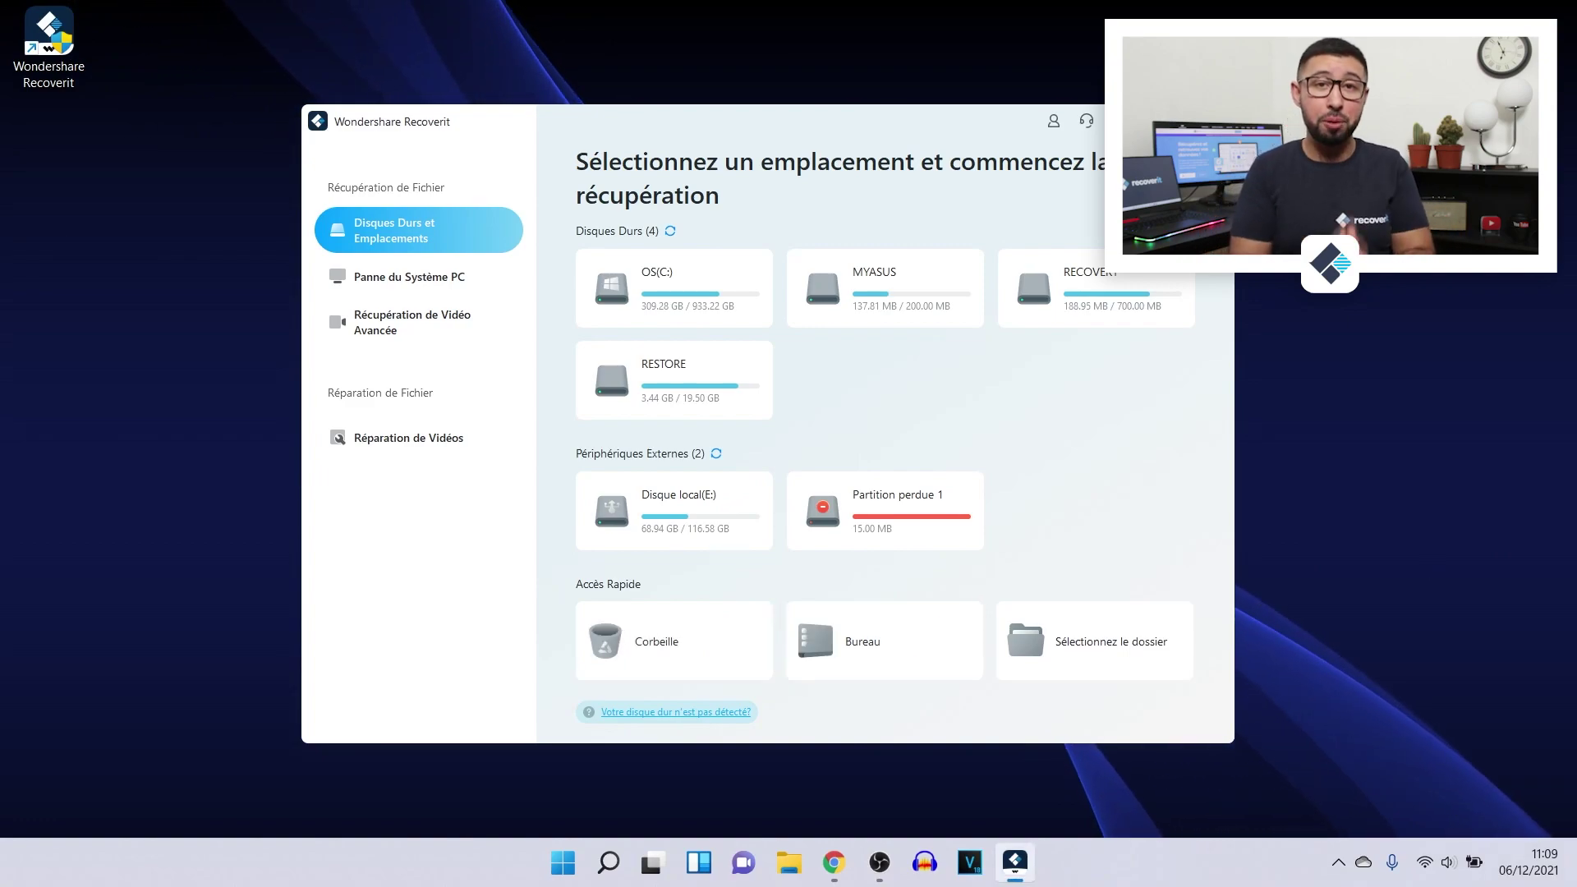
{"action": "left_click", "coordinate": [734, 642]}
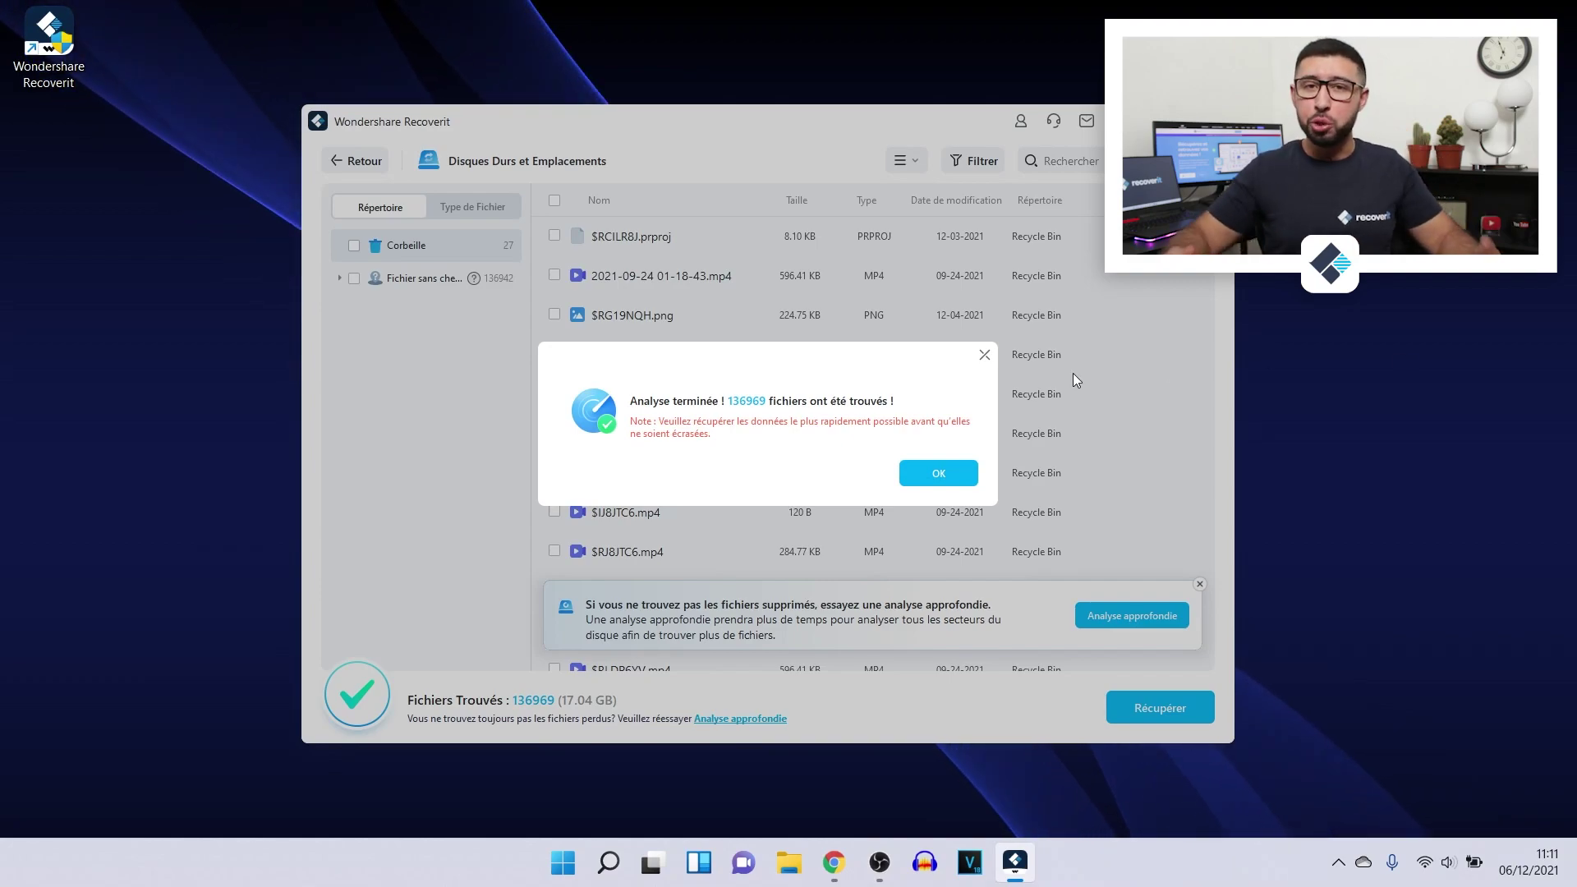
{"action": "left_click", "coordinate": [938, 472]}
{"action": "double_click", "coordinate": [948, 469]}
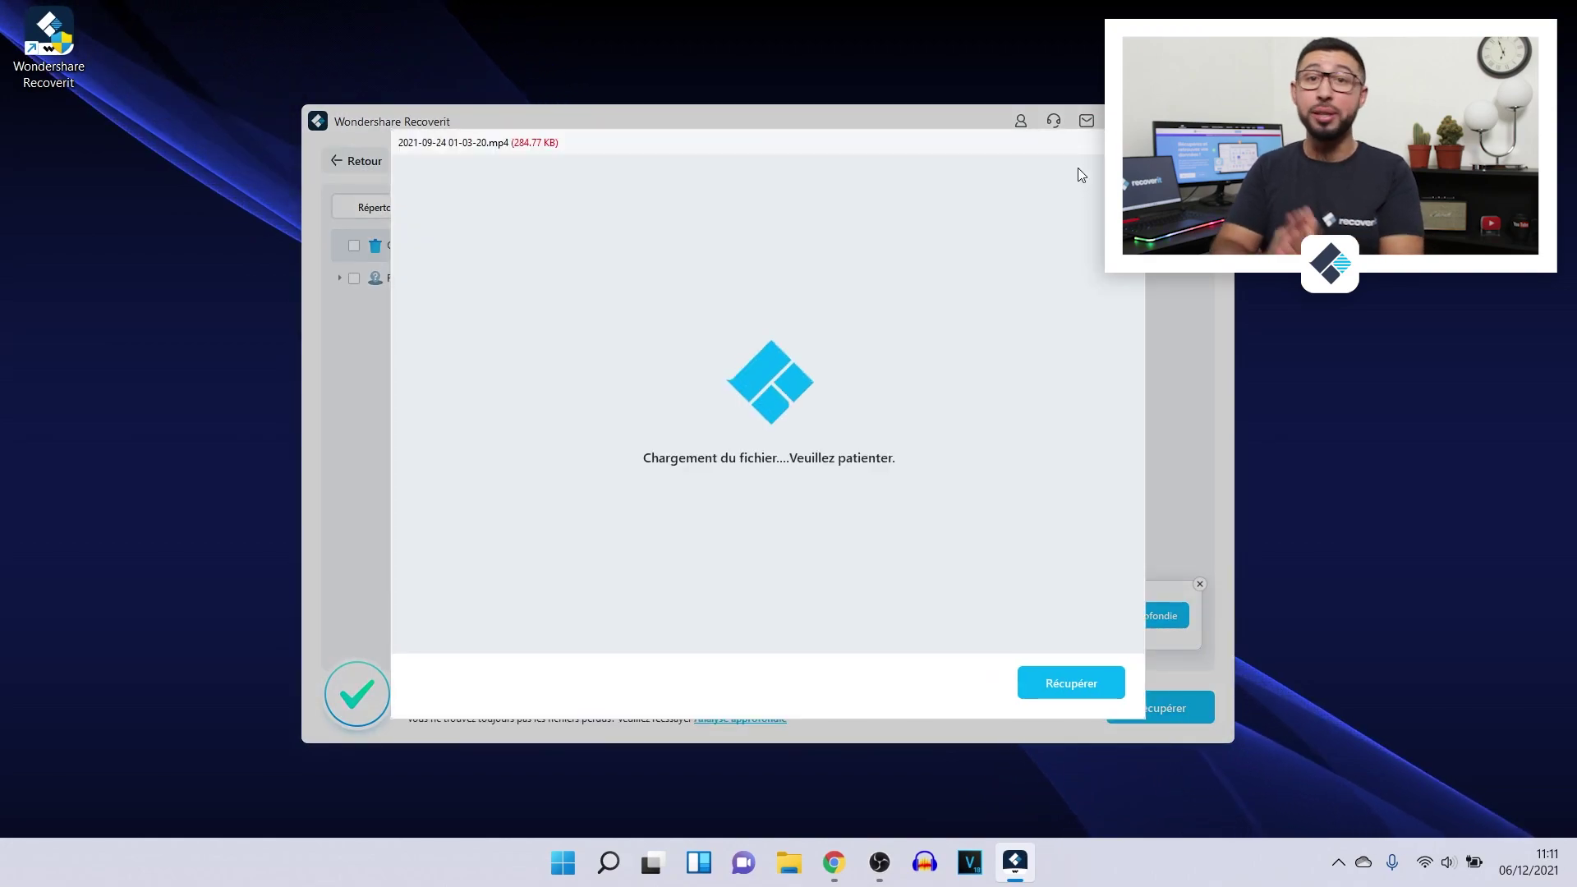
{"action": "left_click", "coordinate": [1129, 143]}
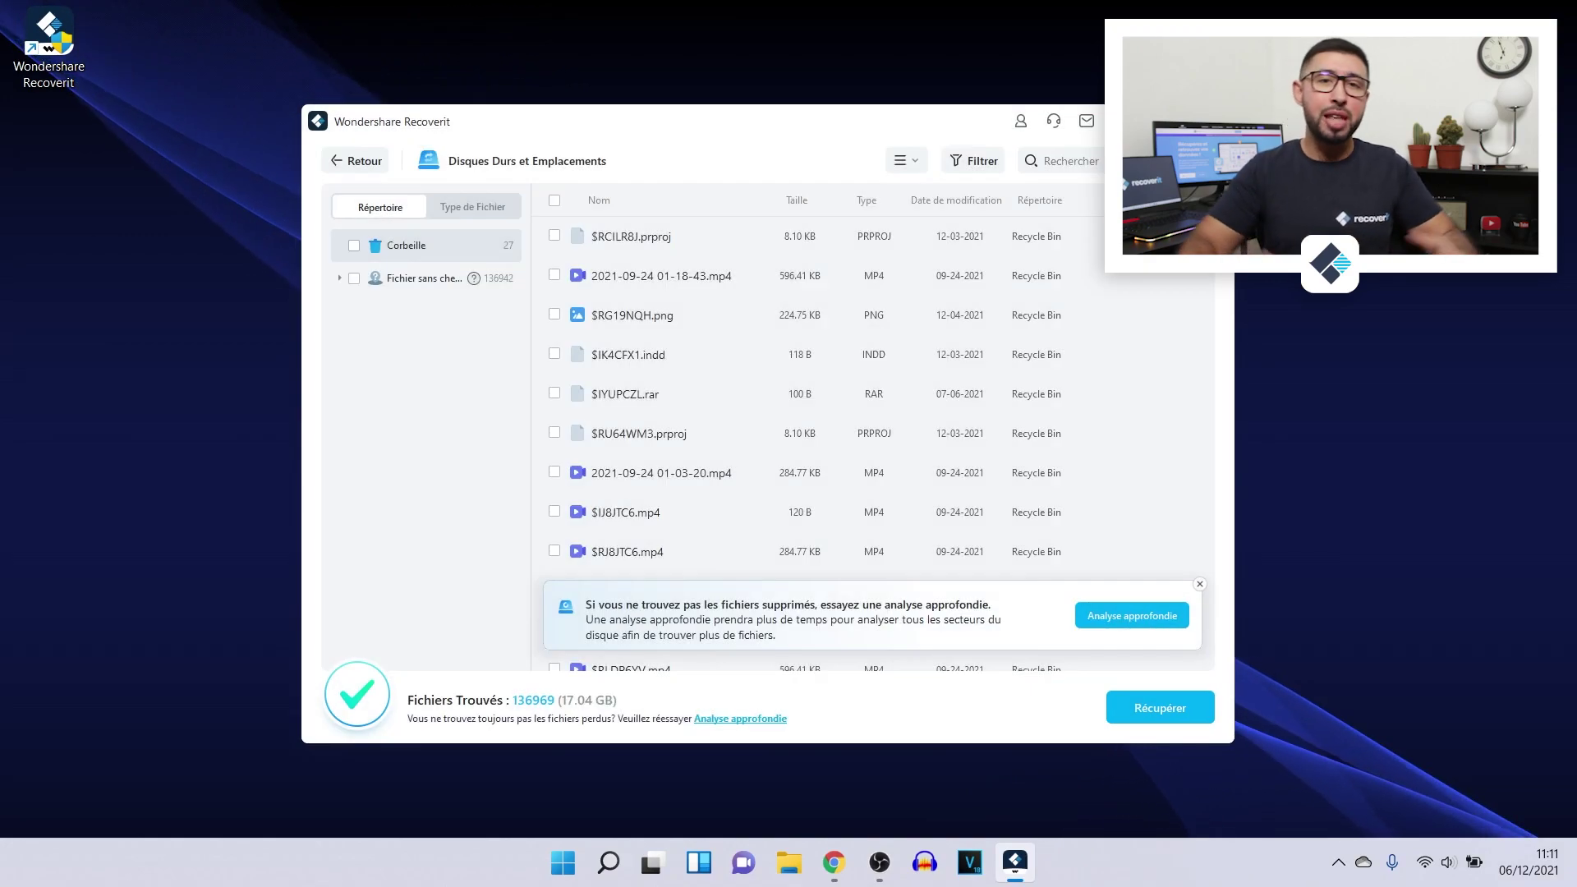
Search the scan results for the deleted image by its name, starting with "image à récu"
{"action": "left_click", "coordinate": [1101, 167]}
{"action": "type", "text": "image "}
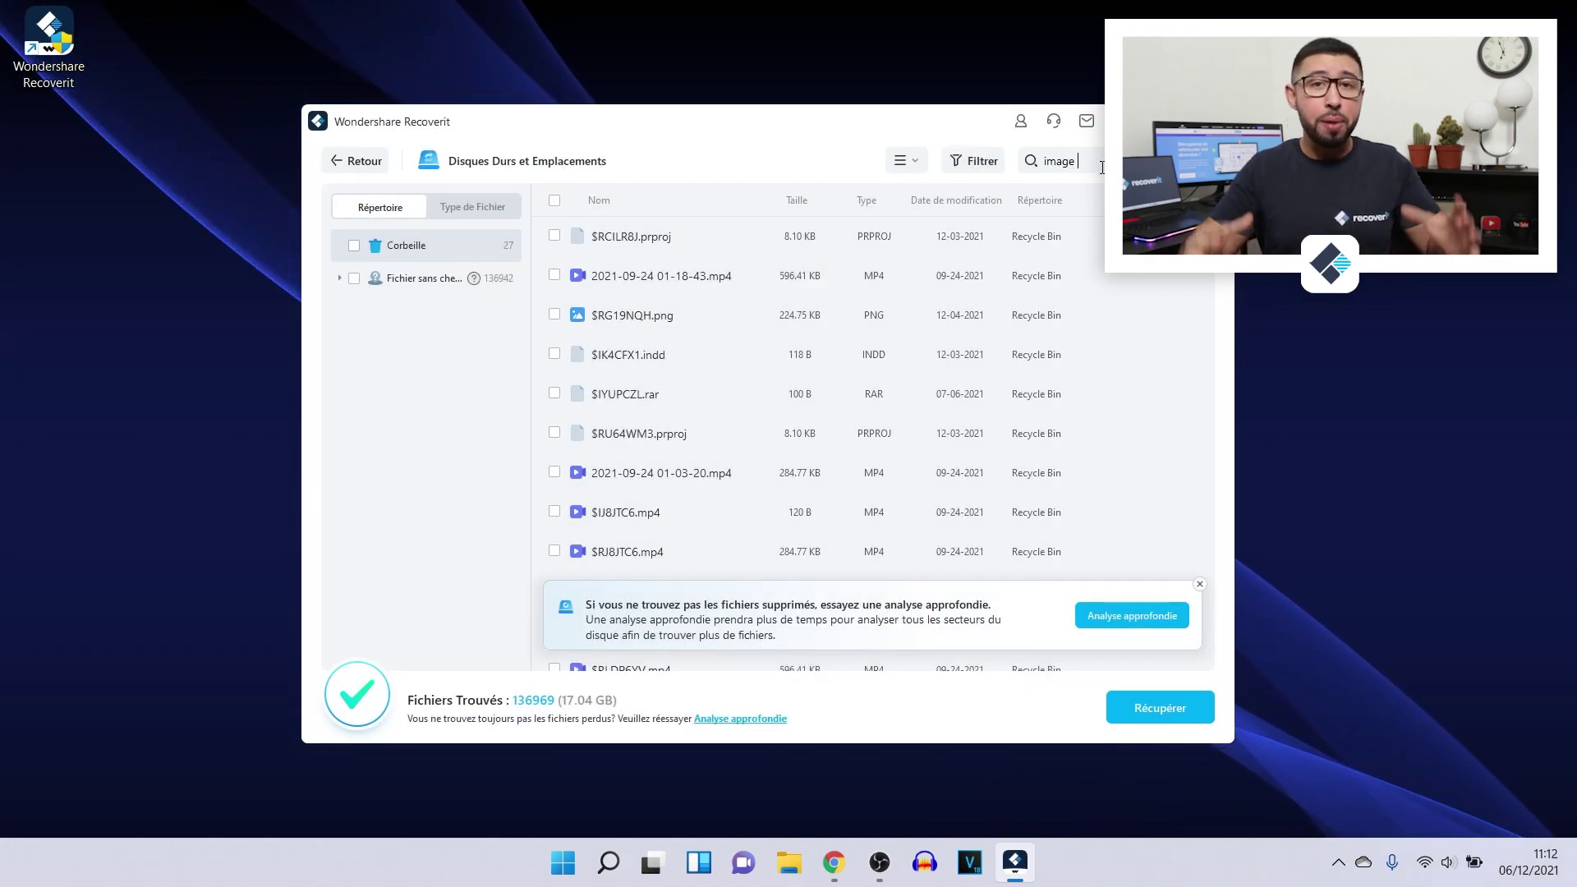
{"action": "type", "text": "a rec"}
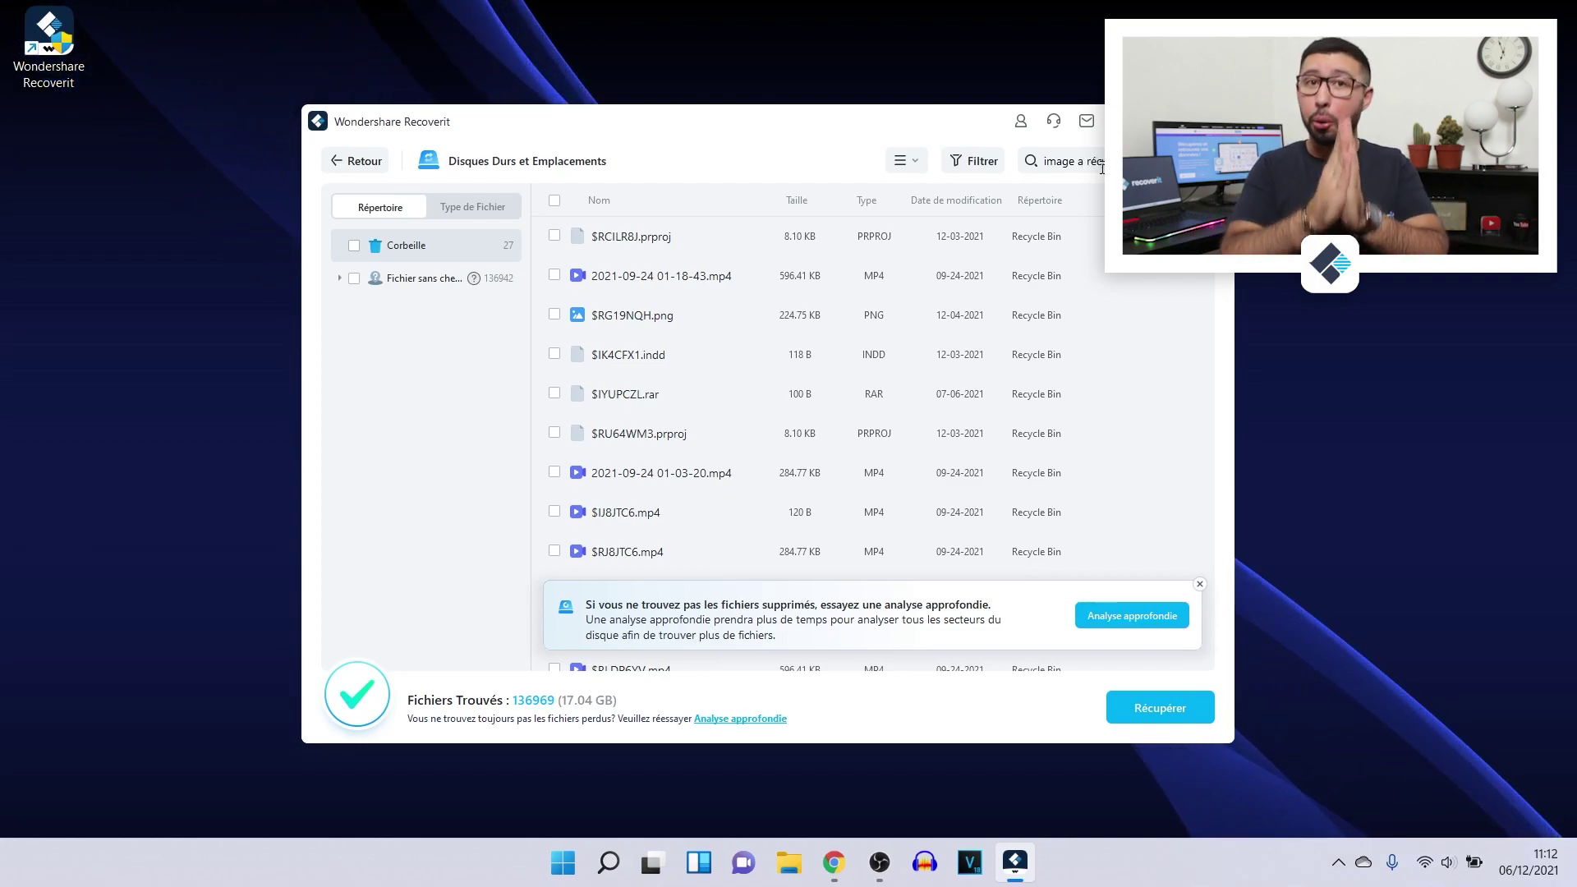
{"action": "key", "text": "Return"}
{"action": "key", "text": "Left"}
{"action": "key", "text": "Left"}
{"action": "key", "text": "Left"}
{"action": "key", "text": "Left"}
{"action": "key", "text": "Left"}
{"action": "key", "text": "Left"}
{"action": "key", "text": "Left"}
{"action": "key", "text": "Left"}
{"action": "key", "text": "Left"}
{"action": "key", "text": "Left"}
{"action": "key", "text": "BackSpace"}
{"action": "type", "text": "à"}
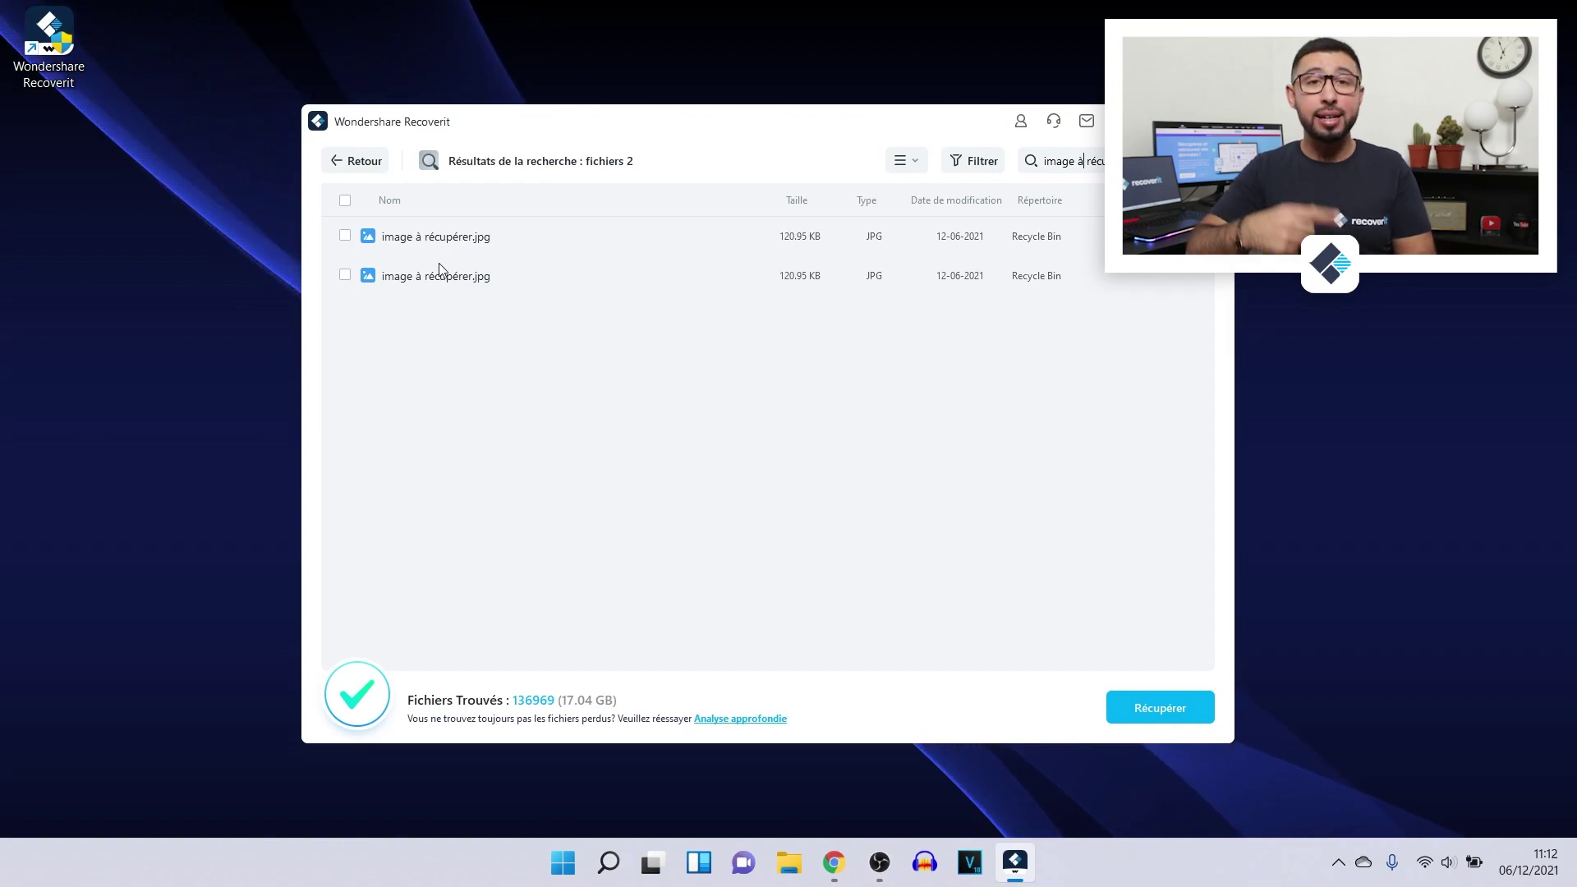
Recover both "image à récupérer.jpg" files to the OS(C:) drive and open the Corbeille folder in the recovery location
{"action": "left_click", "coordinate": [345, 274]}
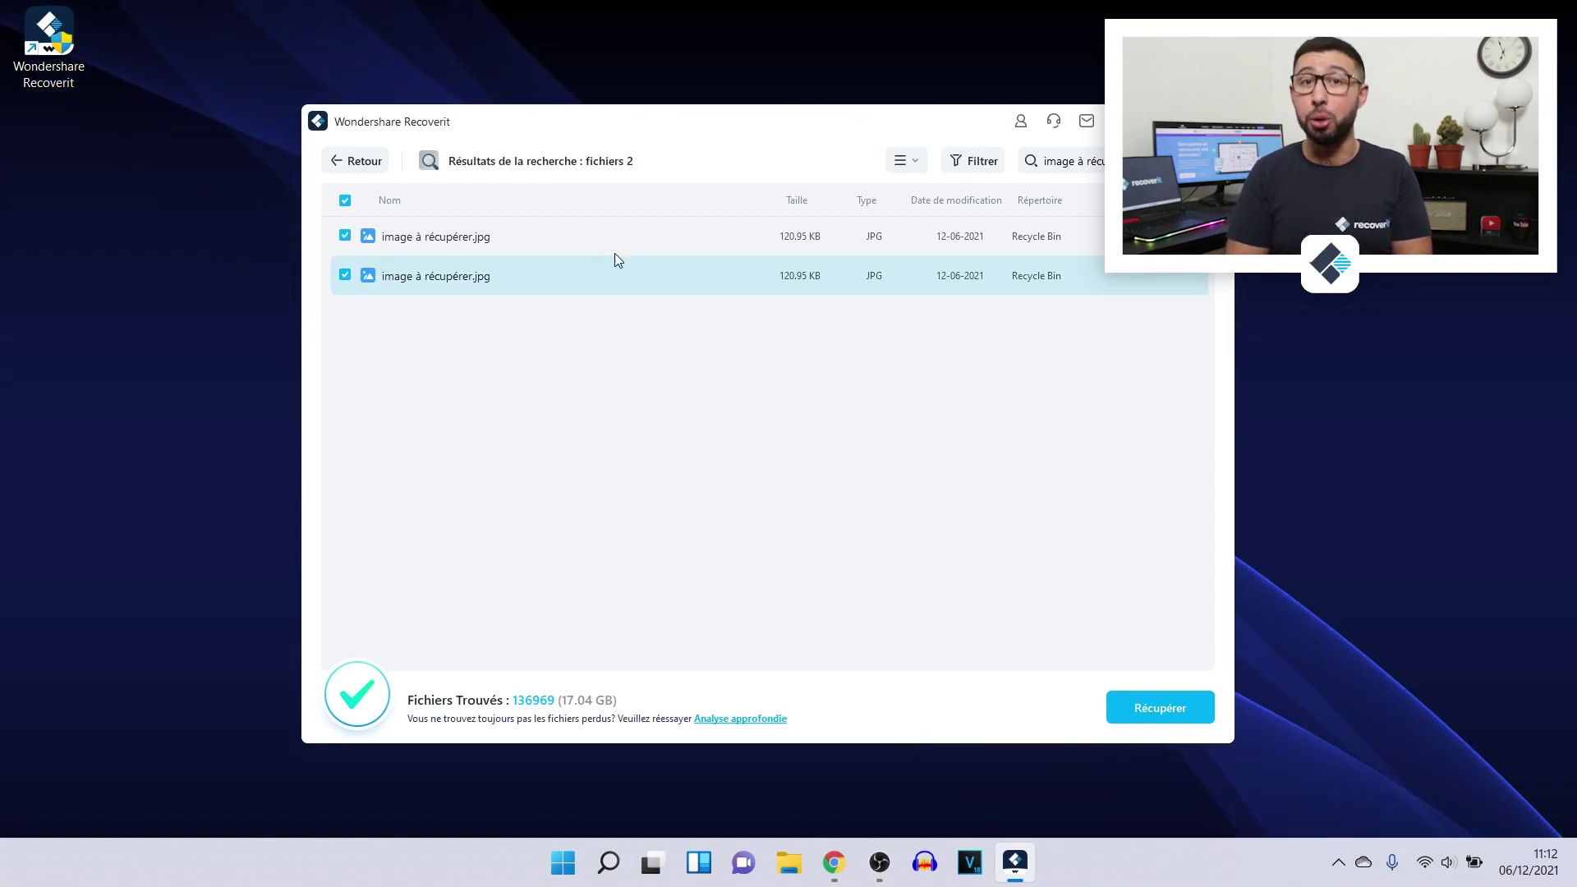
{"action": "left_click", "coordinate": [1171, 720]}
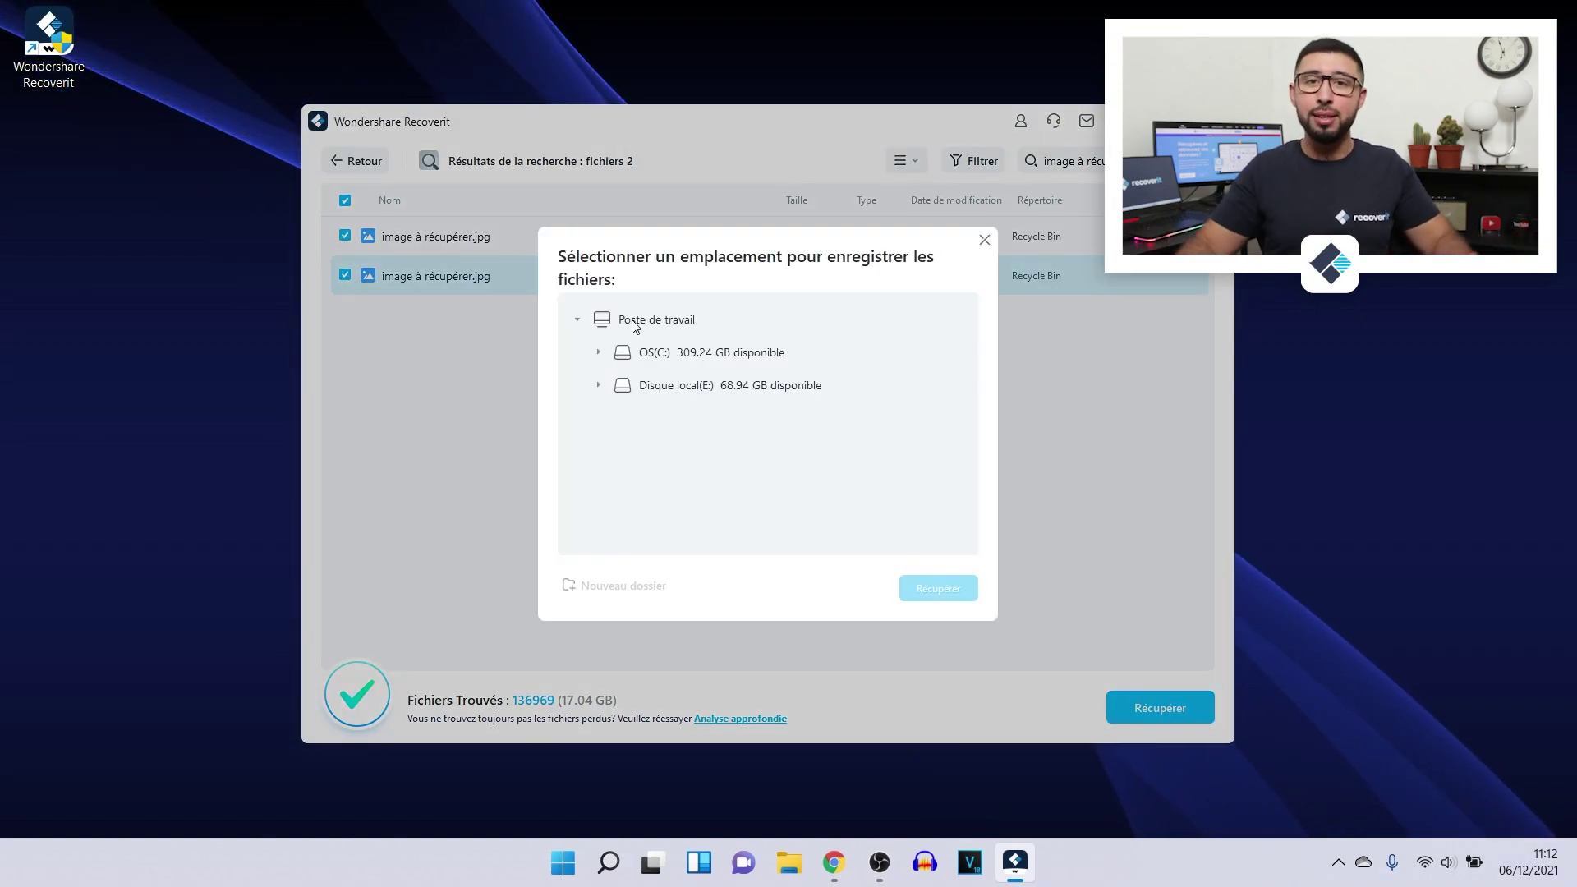
{"action": "left_click", "coordinate": [684, 353]}
{"action": "left_click", "coordinate": [940, 587]}
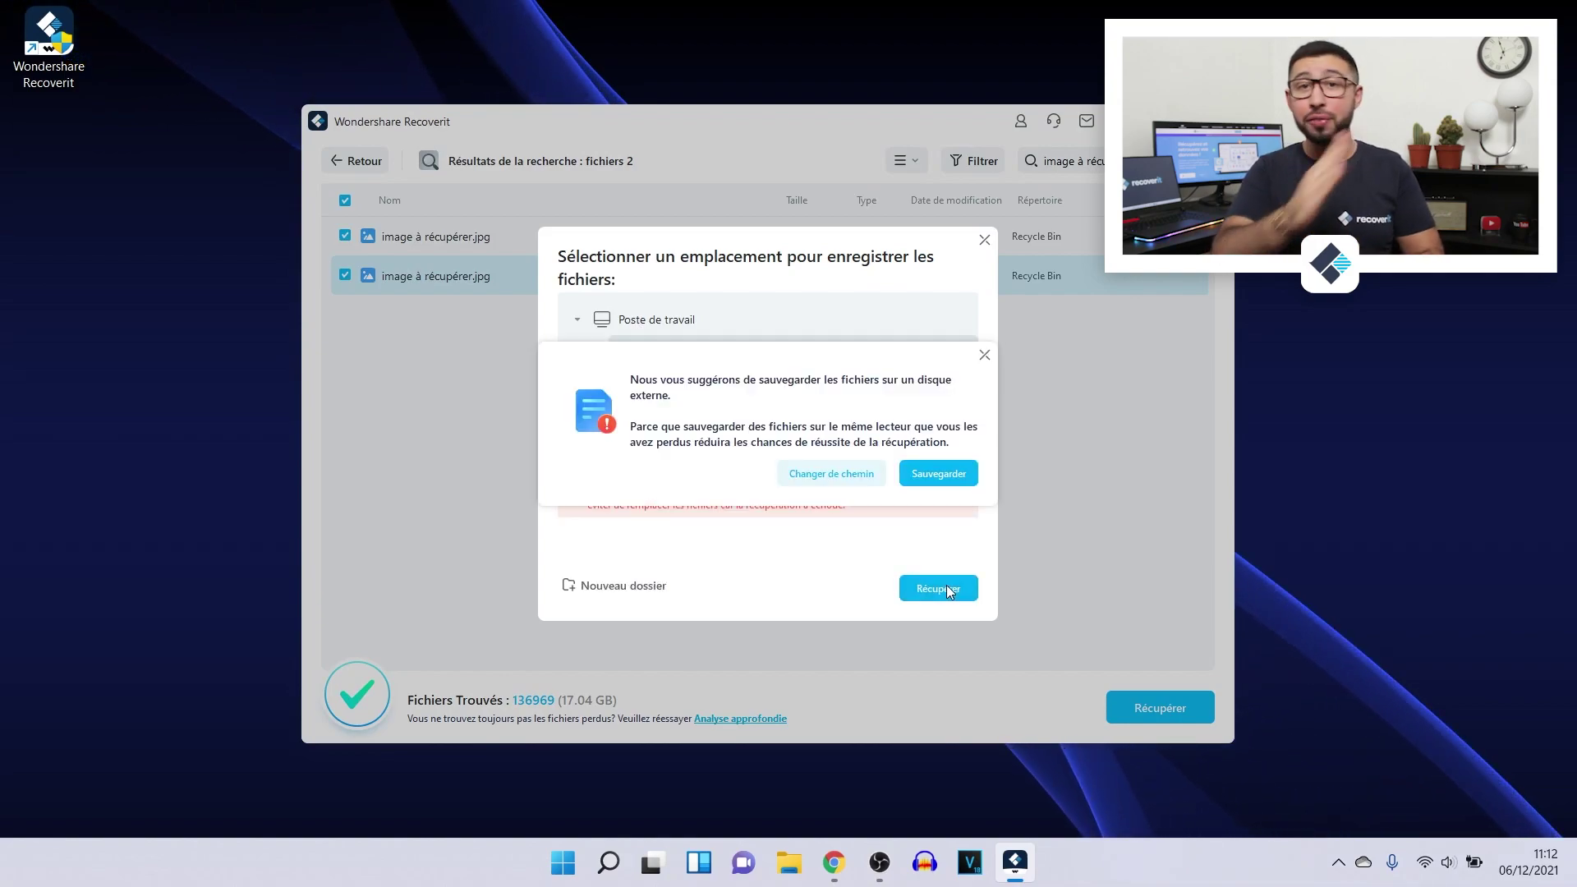
{"action": "left_click", "coordinate": [937, 473]}
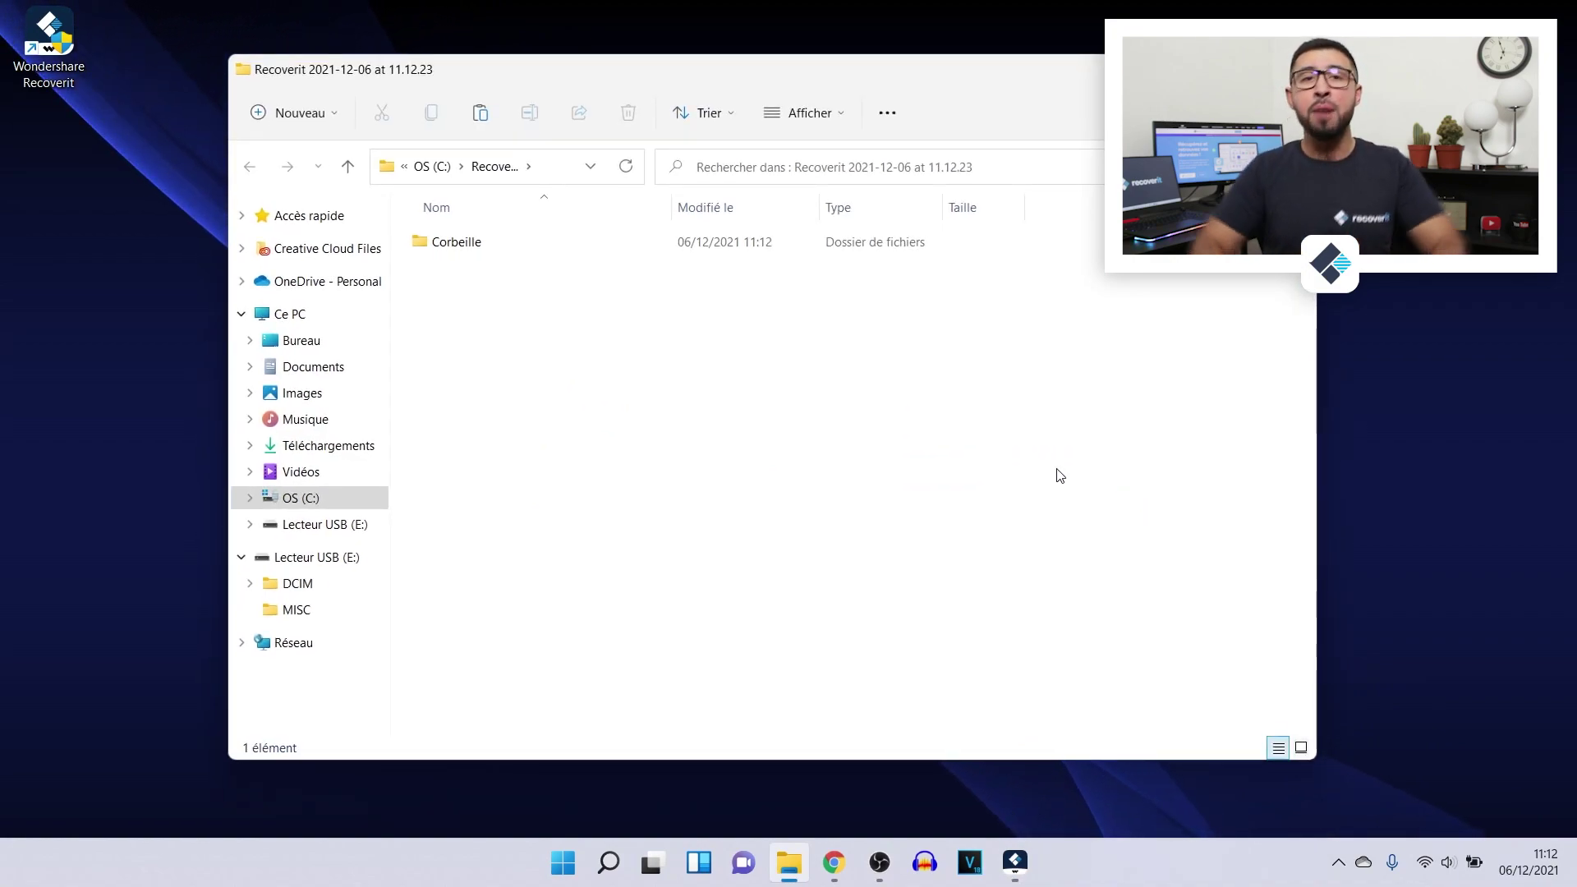
{"action": "double_click", "coordinate": [456, 241]}
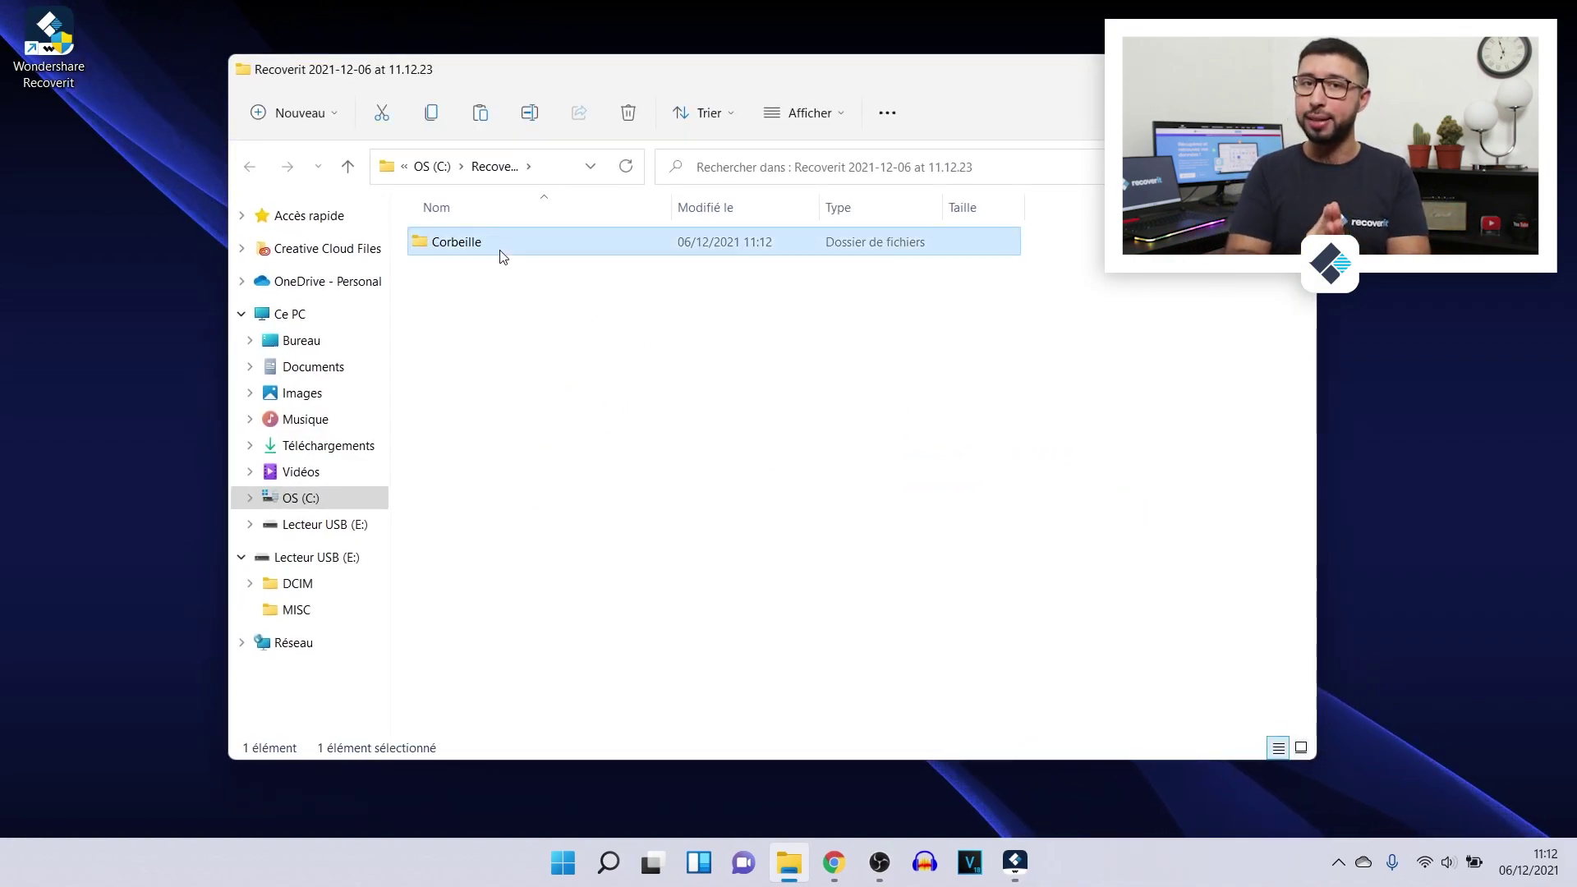